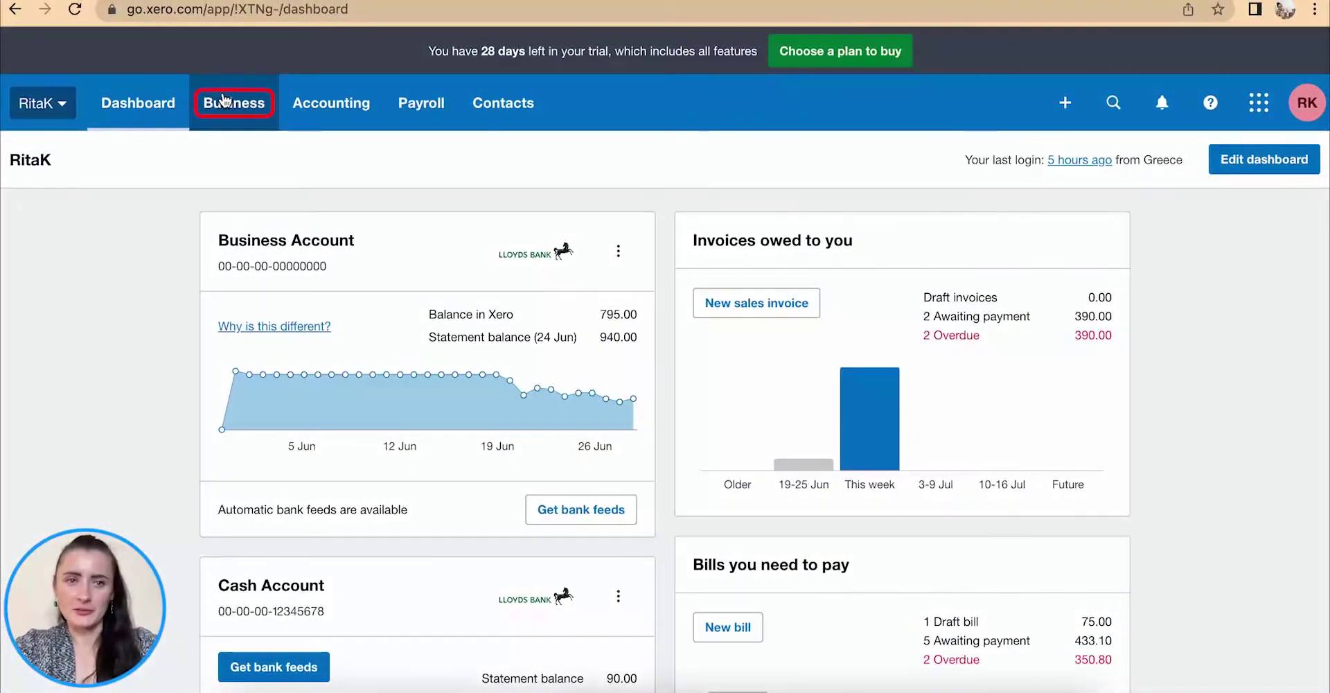
# Start a new expense claim from Business > Expense Claims
pyautogui.click(223, 100)
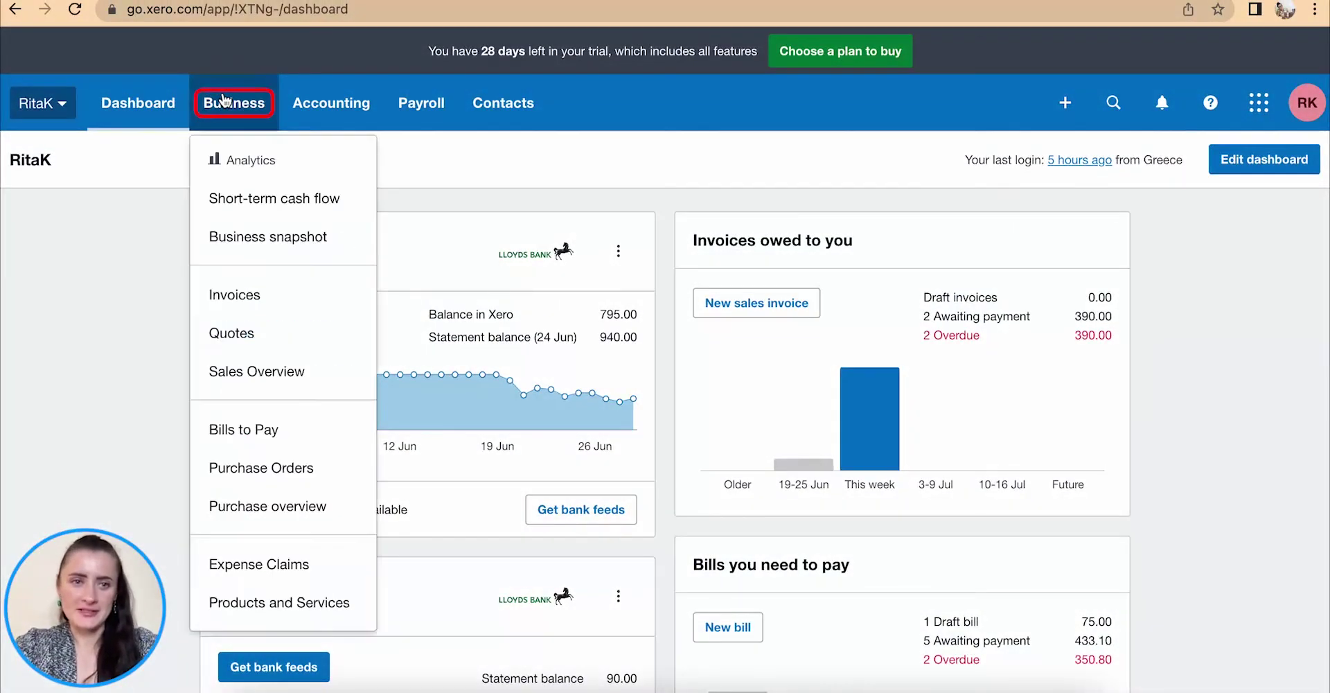
pyautogui.click(281, 565)
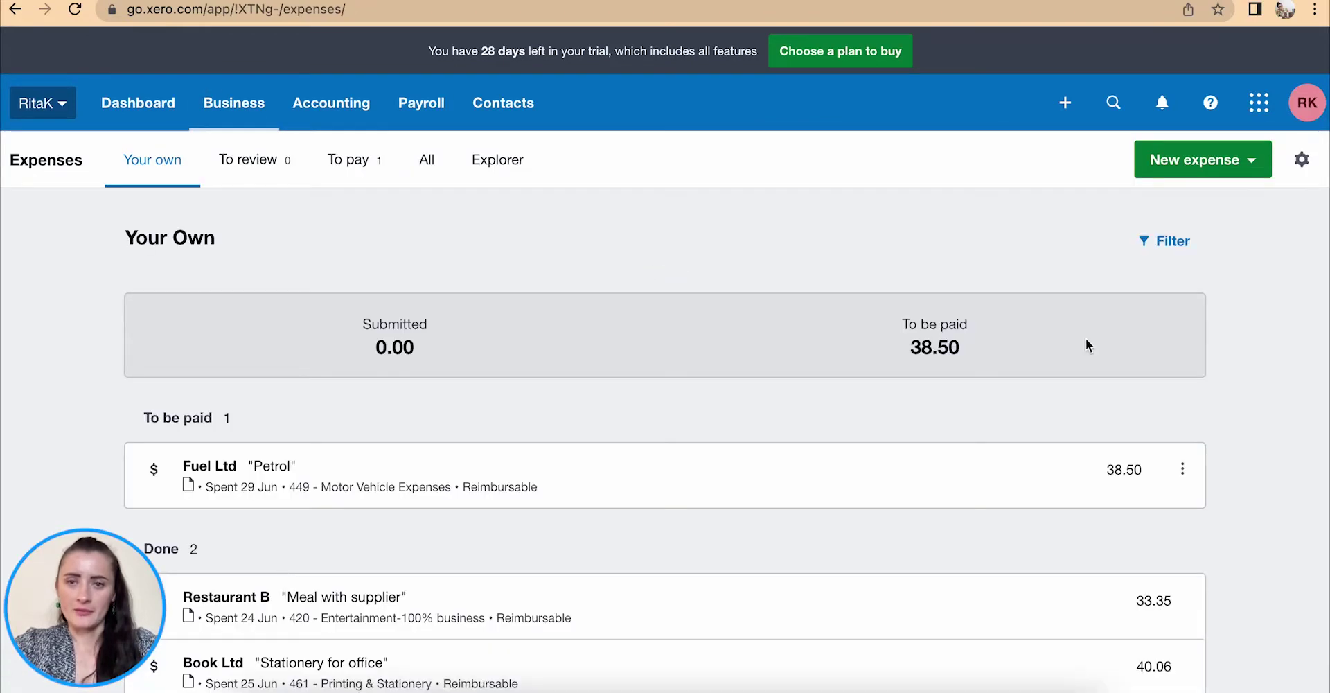
pyautogui.click(1254, 169)
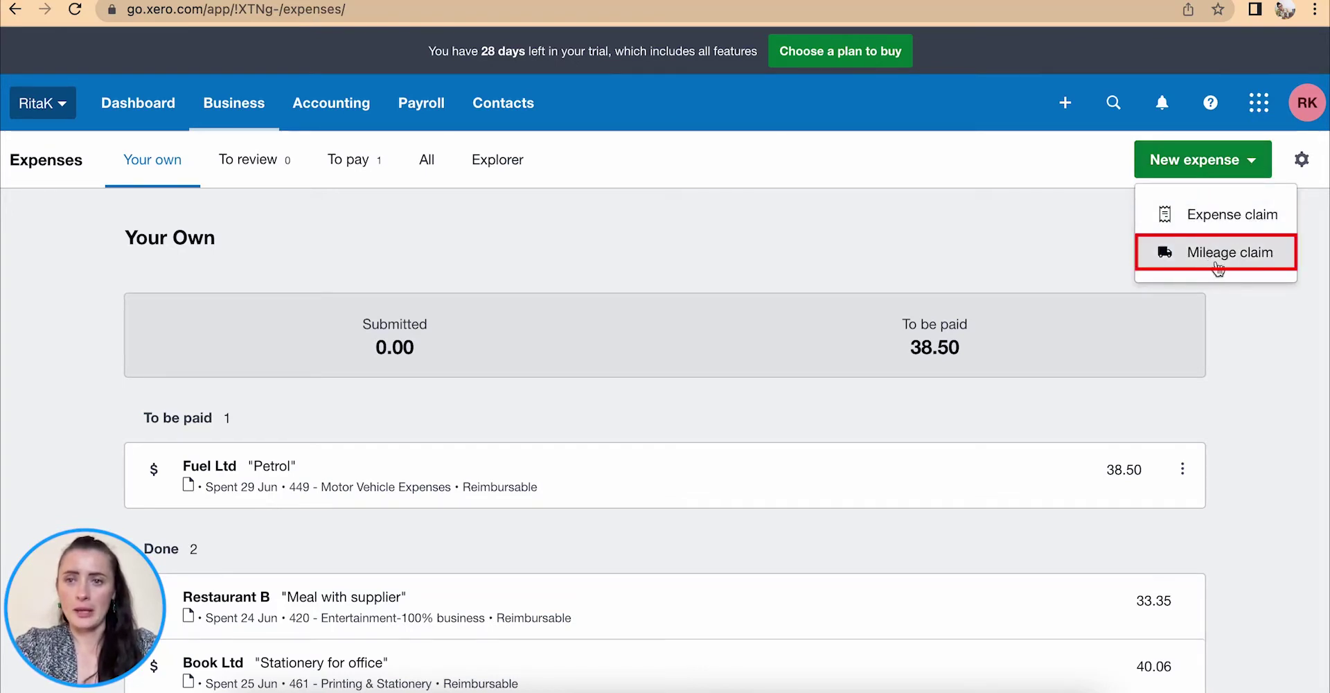
pyautogui.click(1195, 217)
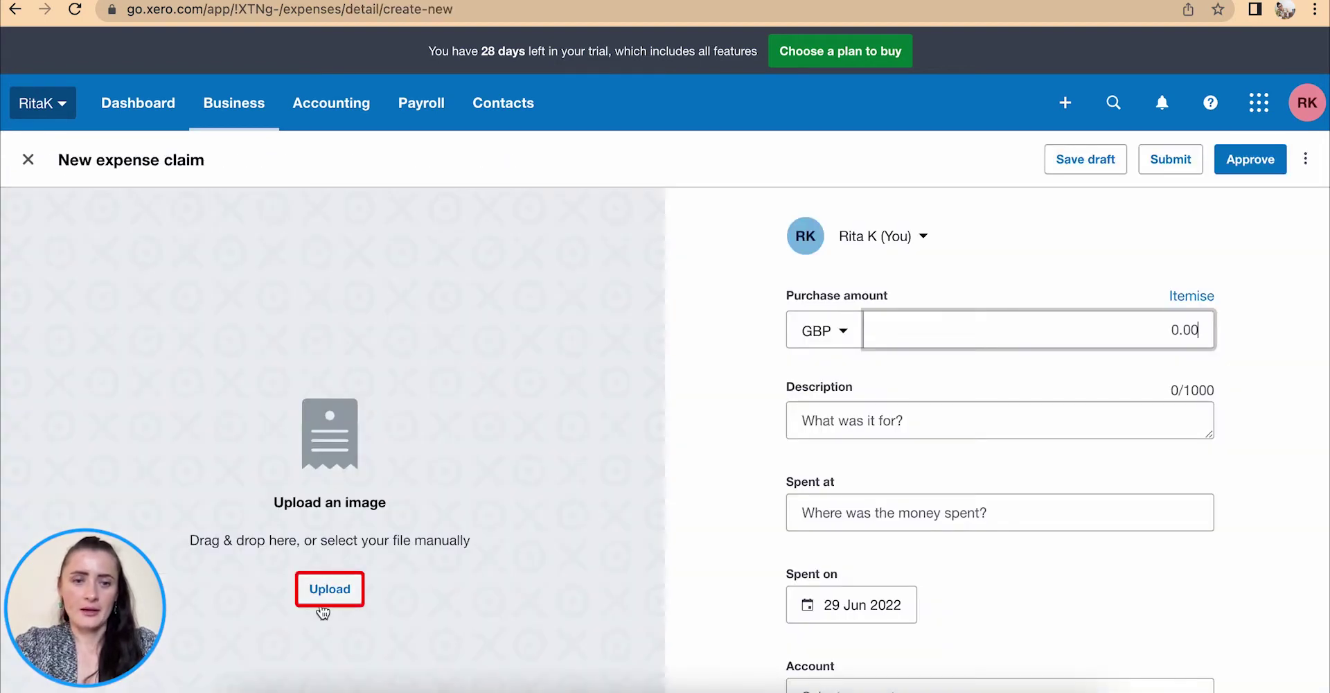
# Attach the receipt image 'Receipt - Parking 16.50.png' to the claim
pyautogui.click(316, 589)
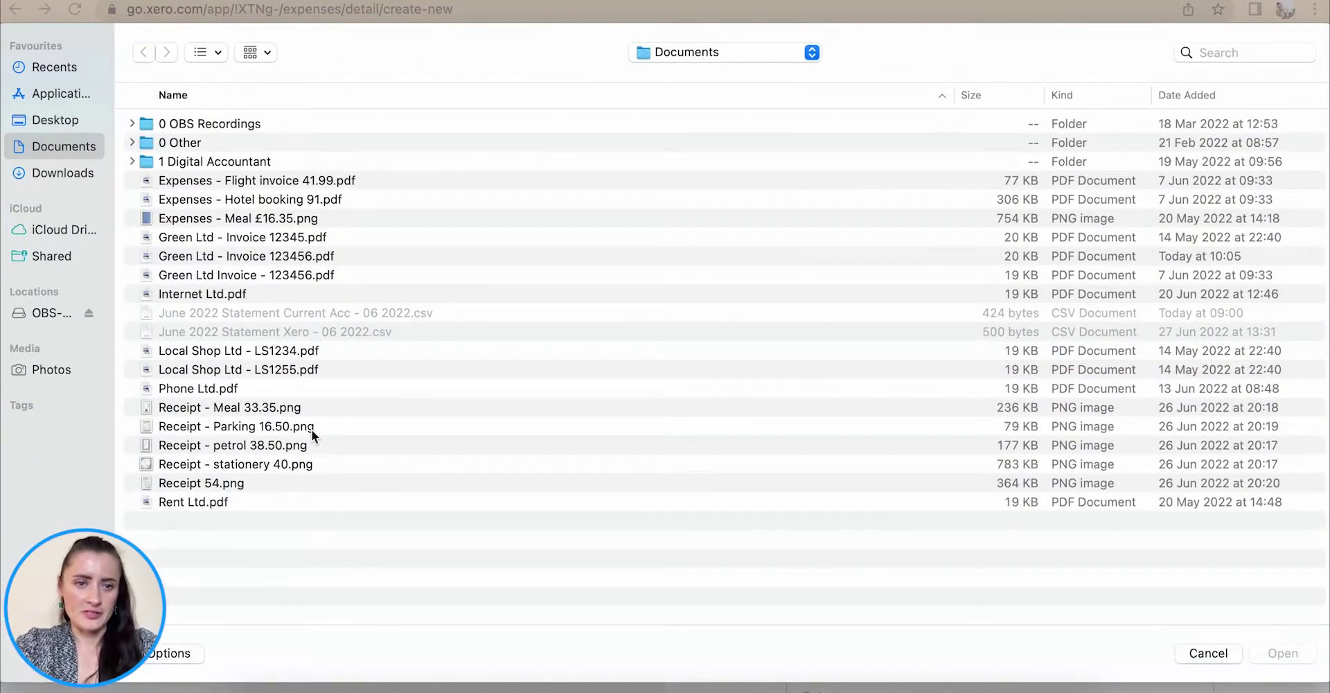
pyautogui.click(276, 427)
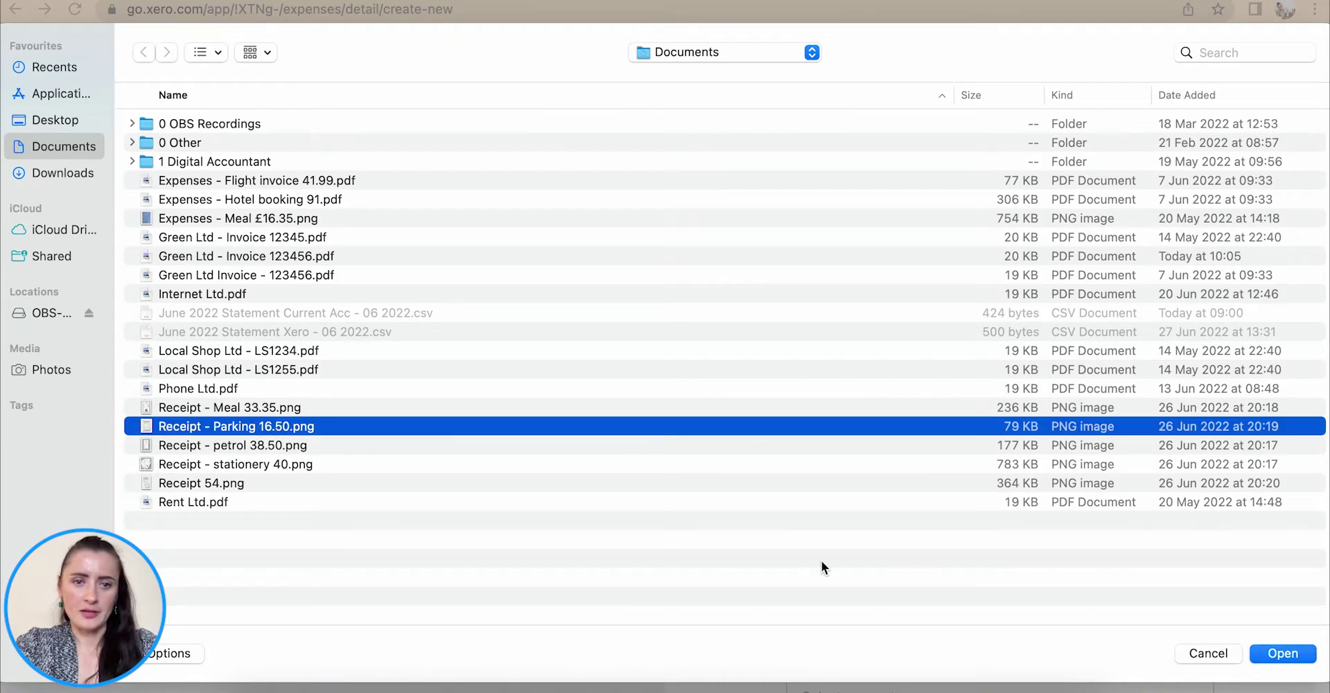
pyautogui.click(1283, 654)
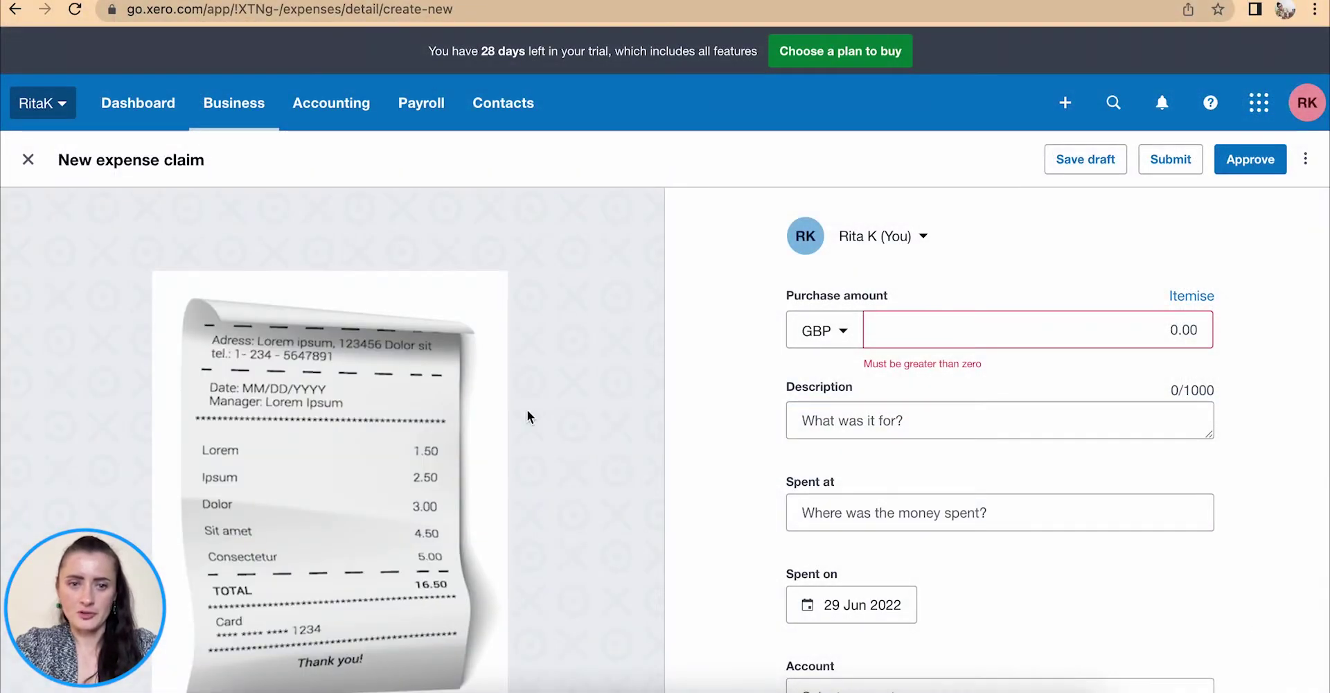
# Enter amount 16.50, description Parking and spent at Parking Ltd
pyautogui.click(1024, 341)
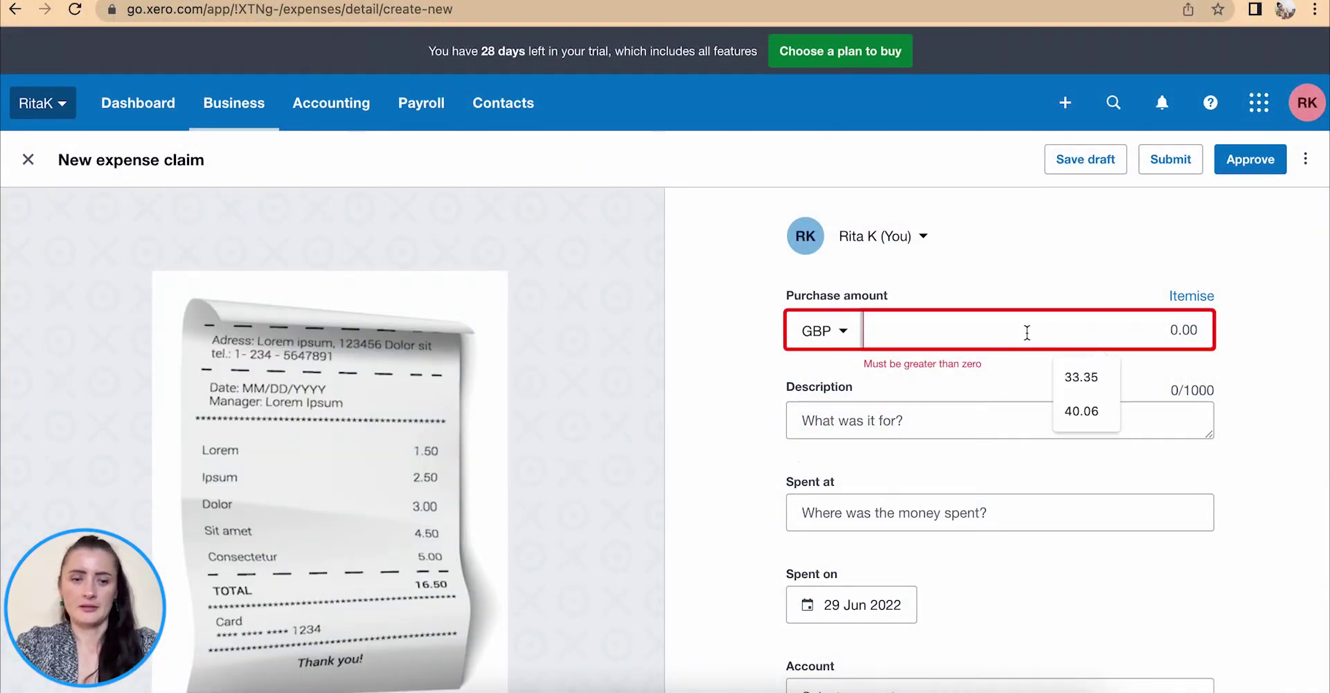
pyautogui.write('16.50')
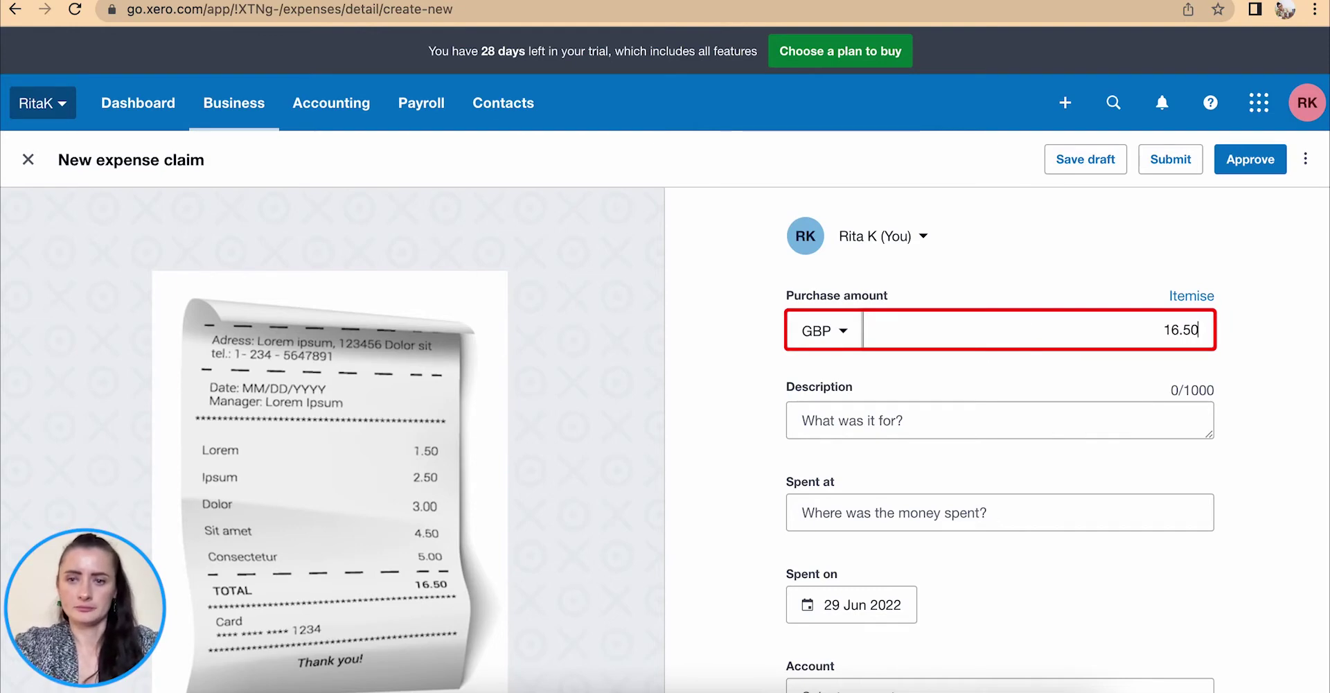
pyautogui.click(959, 415)
pyautogui.write('Parking')
pyautogui.click(910, 525)
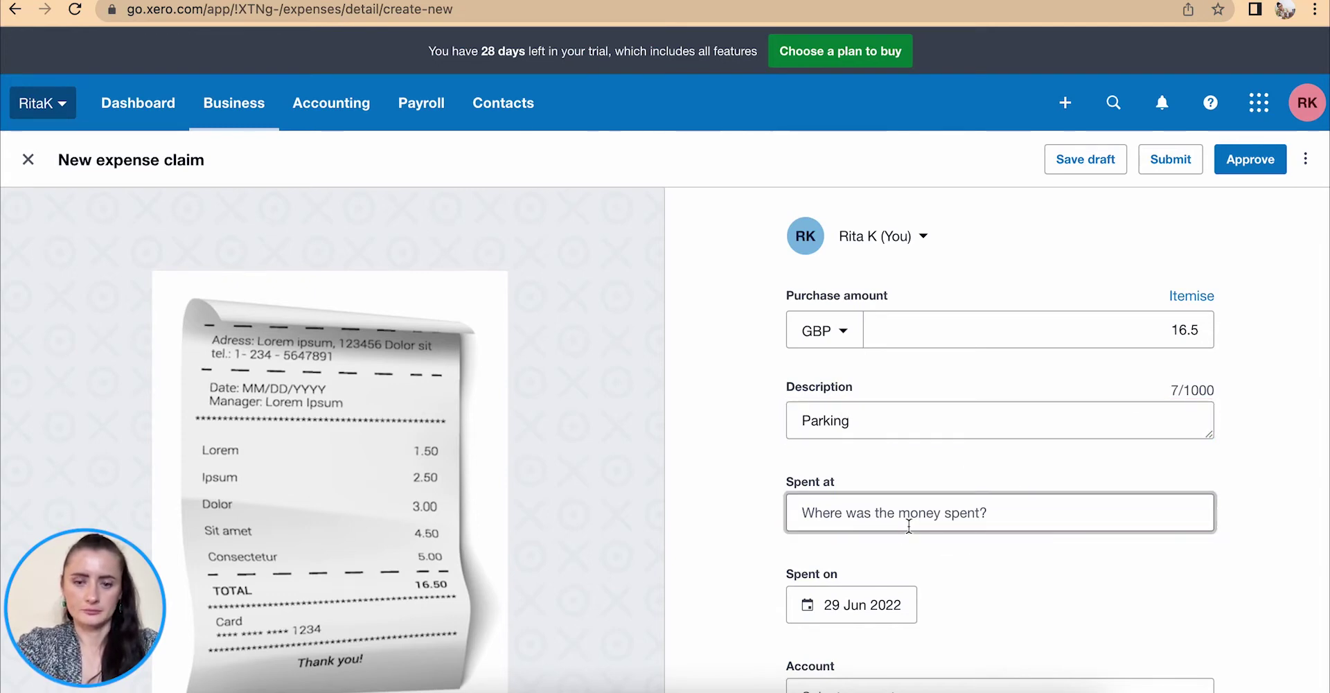
pyautogui.write('Parking Ltd')
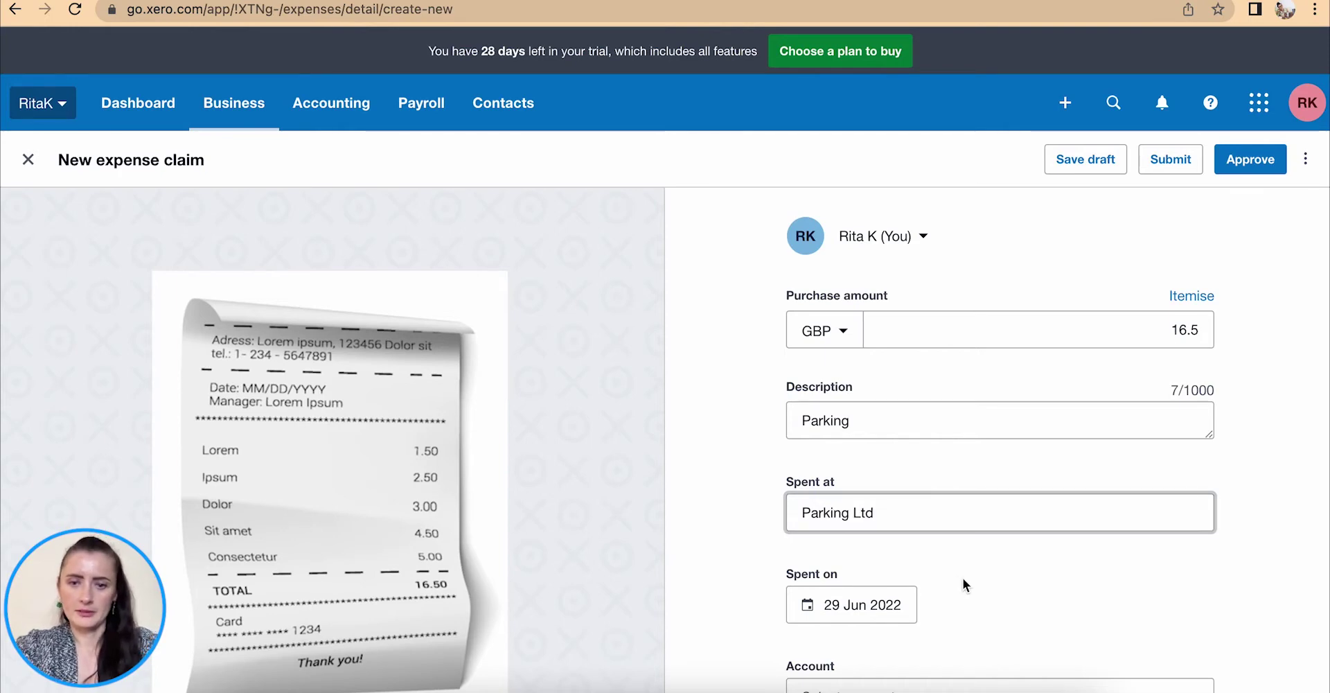
pyautogui.scroll(-3, 963, 576)
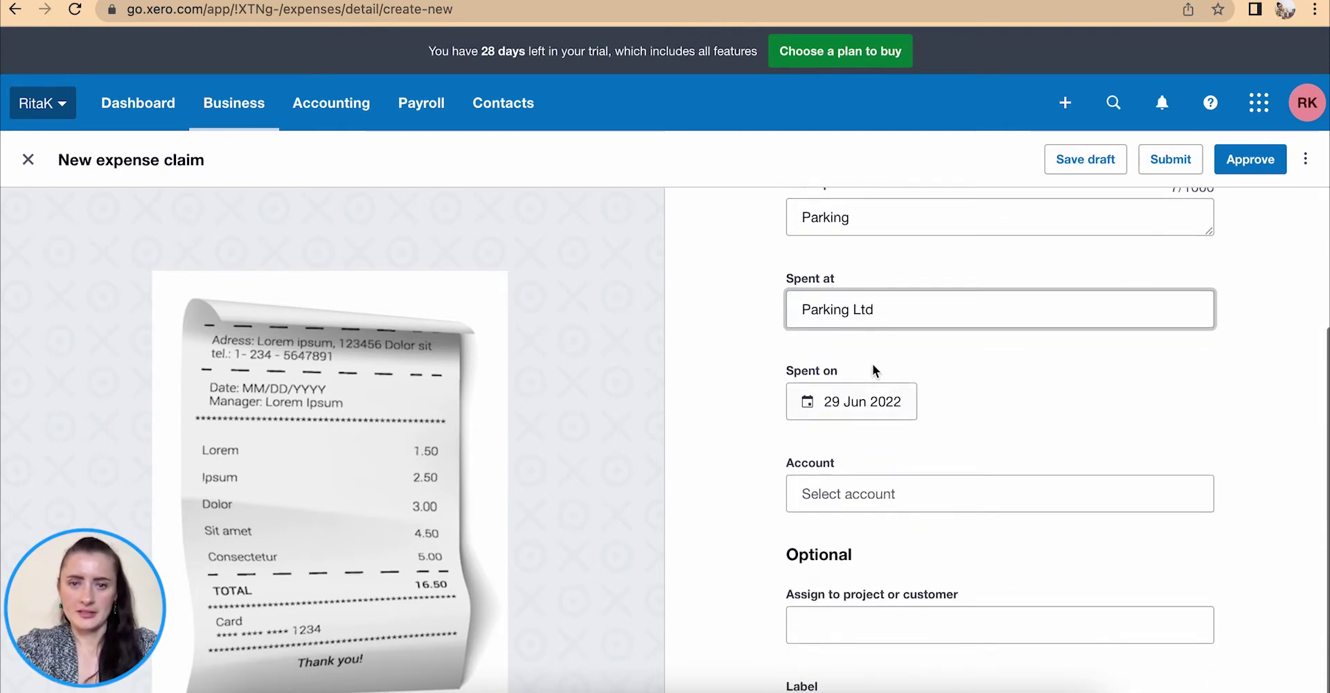
pyautogui.click(862, 397)
# Keep the 29 Jun 2022 date, code to 449 - Motor Vehicle Expenses, and approve
pyautogui.press('Escape')
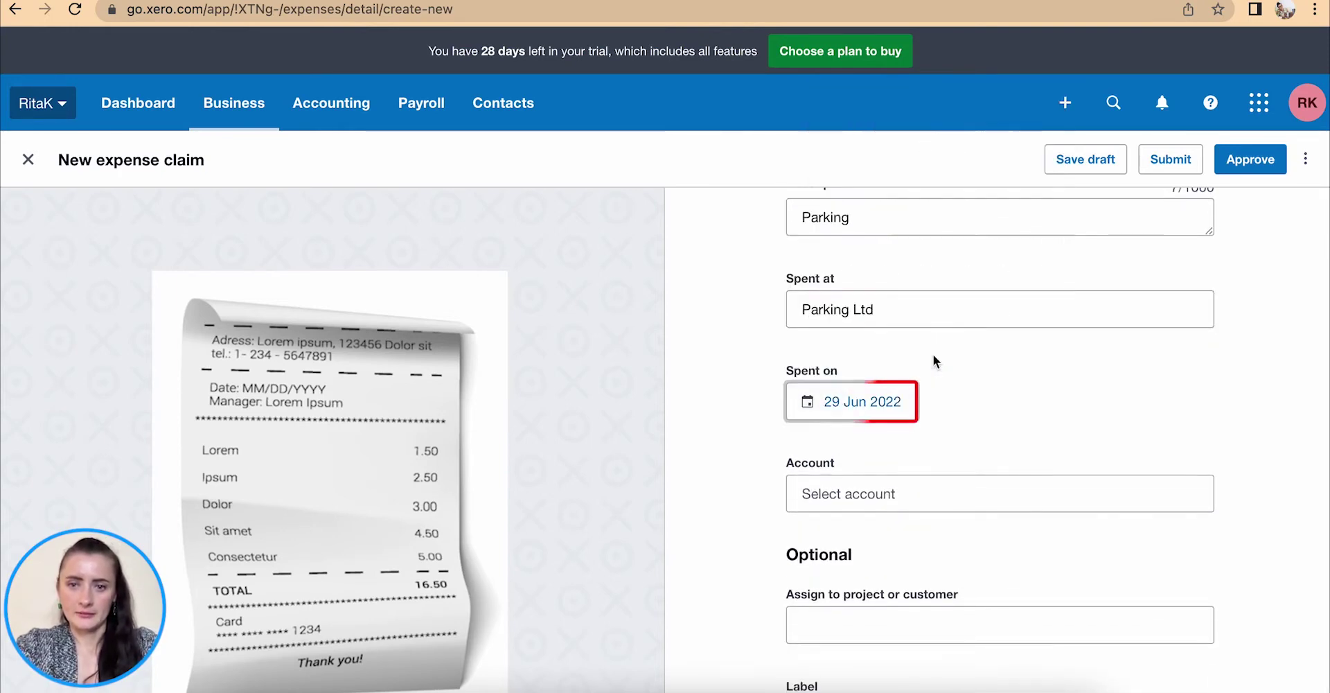
pyautogui.click(980, 500)
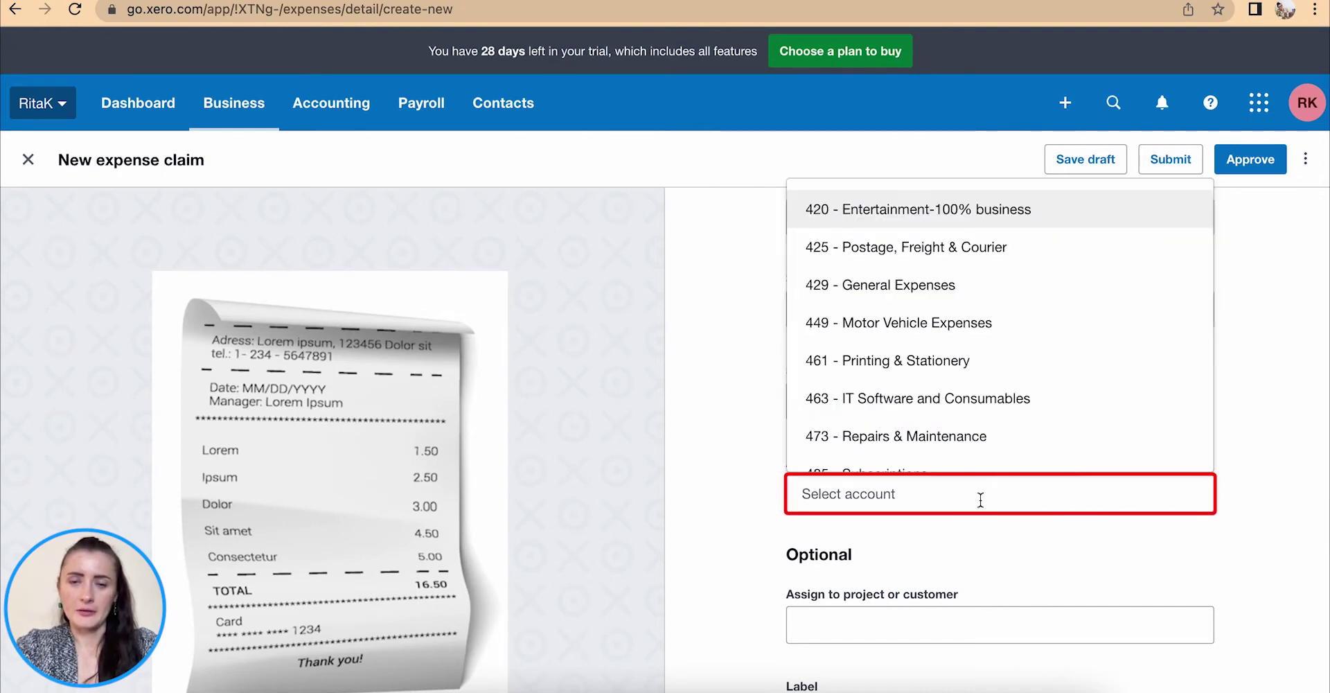
pyautogui.scroll(-1, 977, 388)
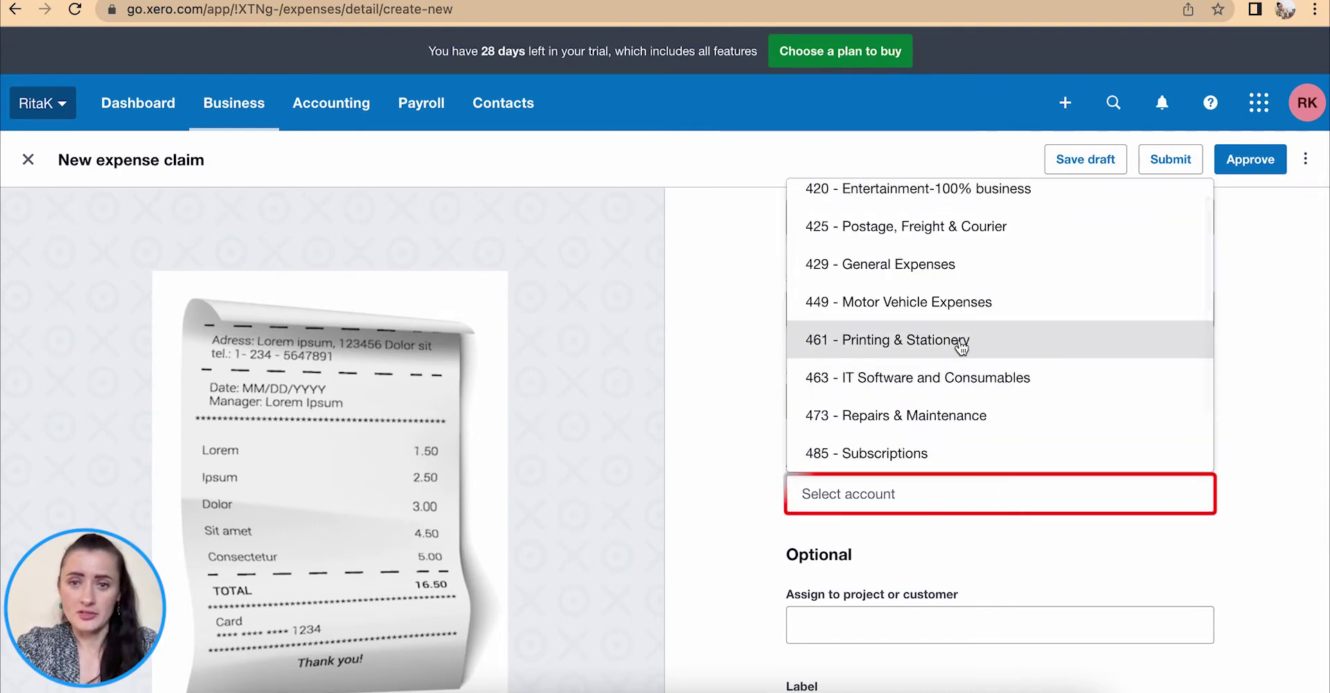
pyautogui.click(856, 305)
pyautogui.scroll(-3, 986, 474)
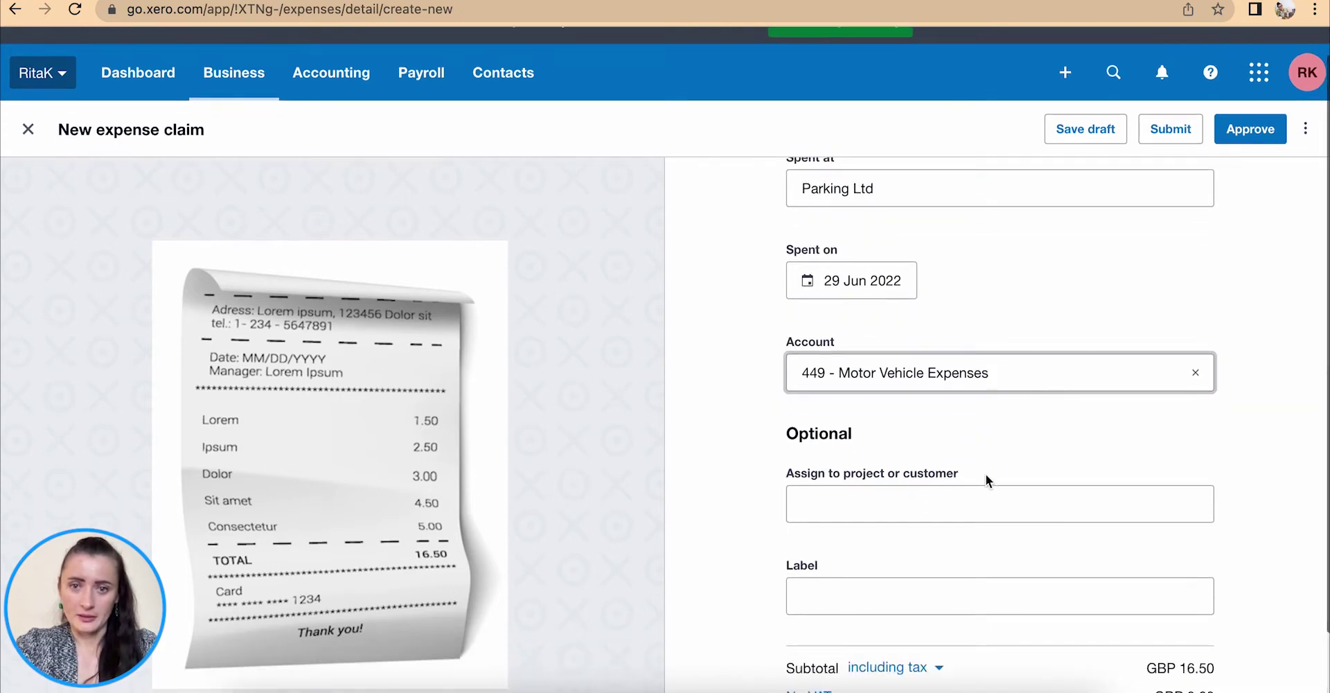
pyautogui.scroll(-2, 986, 473)
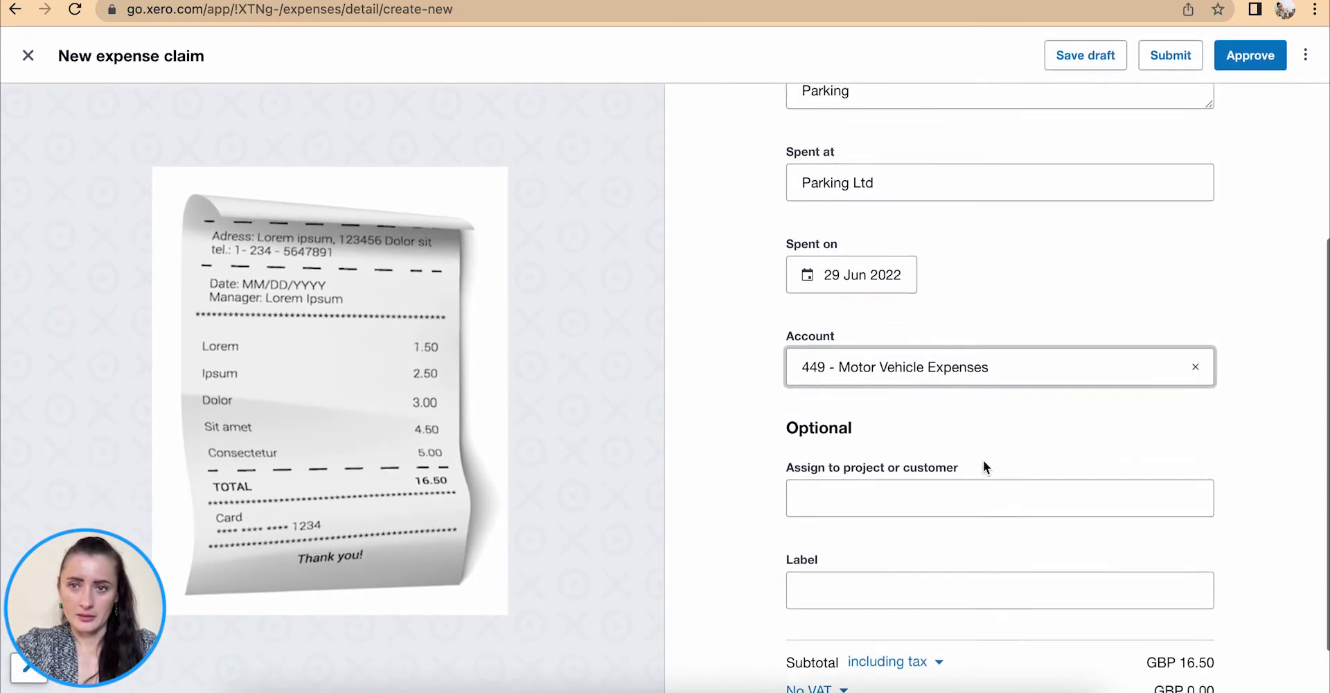
pyautogui.scroll(1, 983, 460)
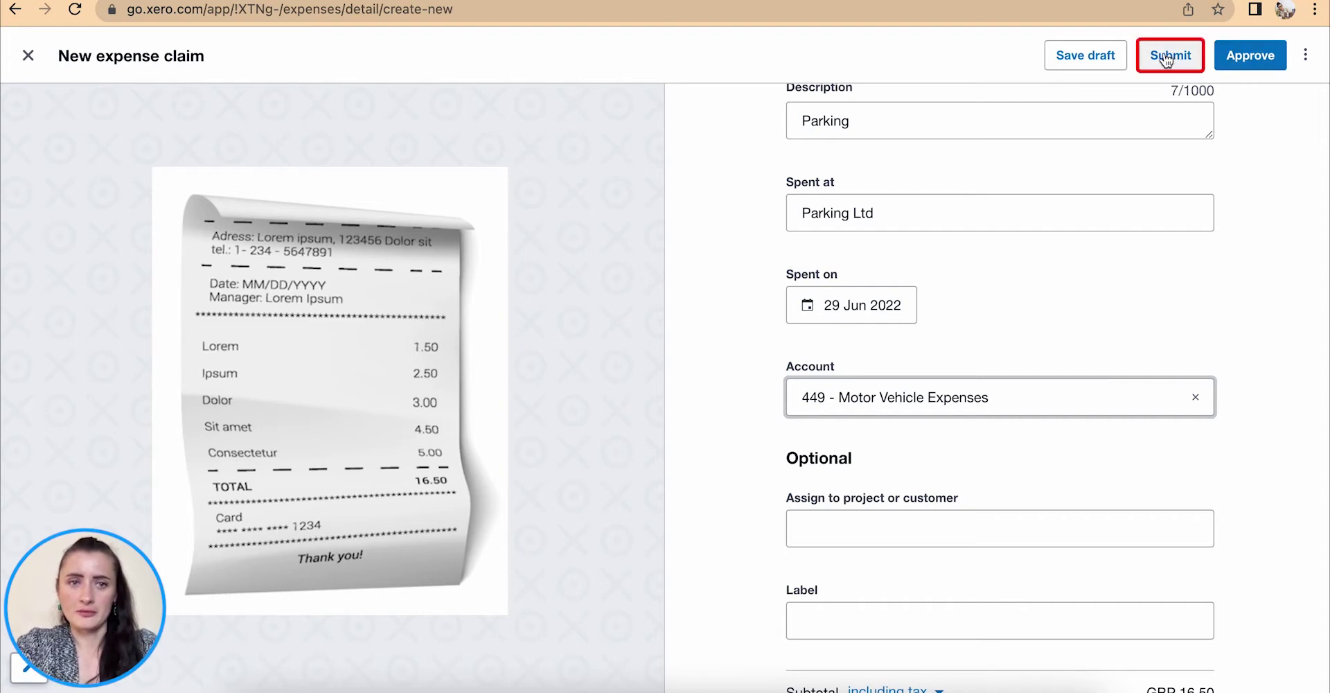
pyautogui.click(1255, 56)
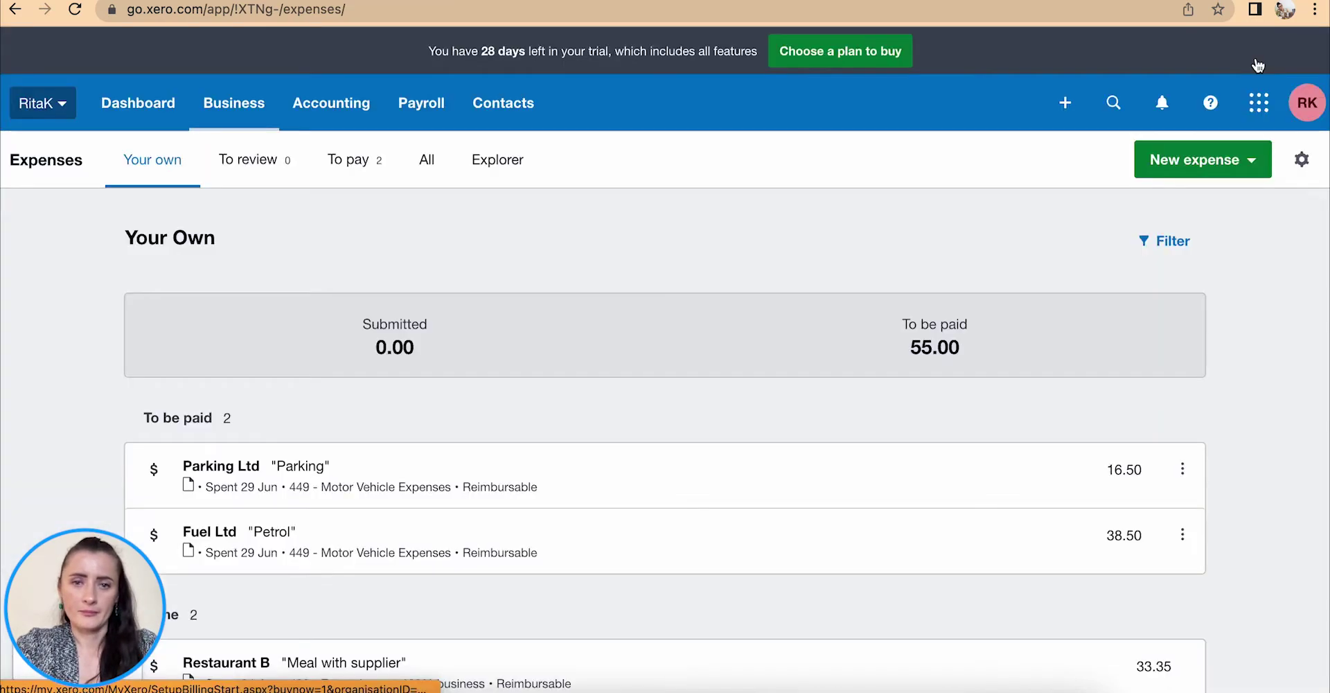
# Start a second, itemised expense claim with 'Receipt - stationery 40.png' attached
pyautogui.click(1256, 161)
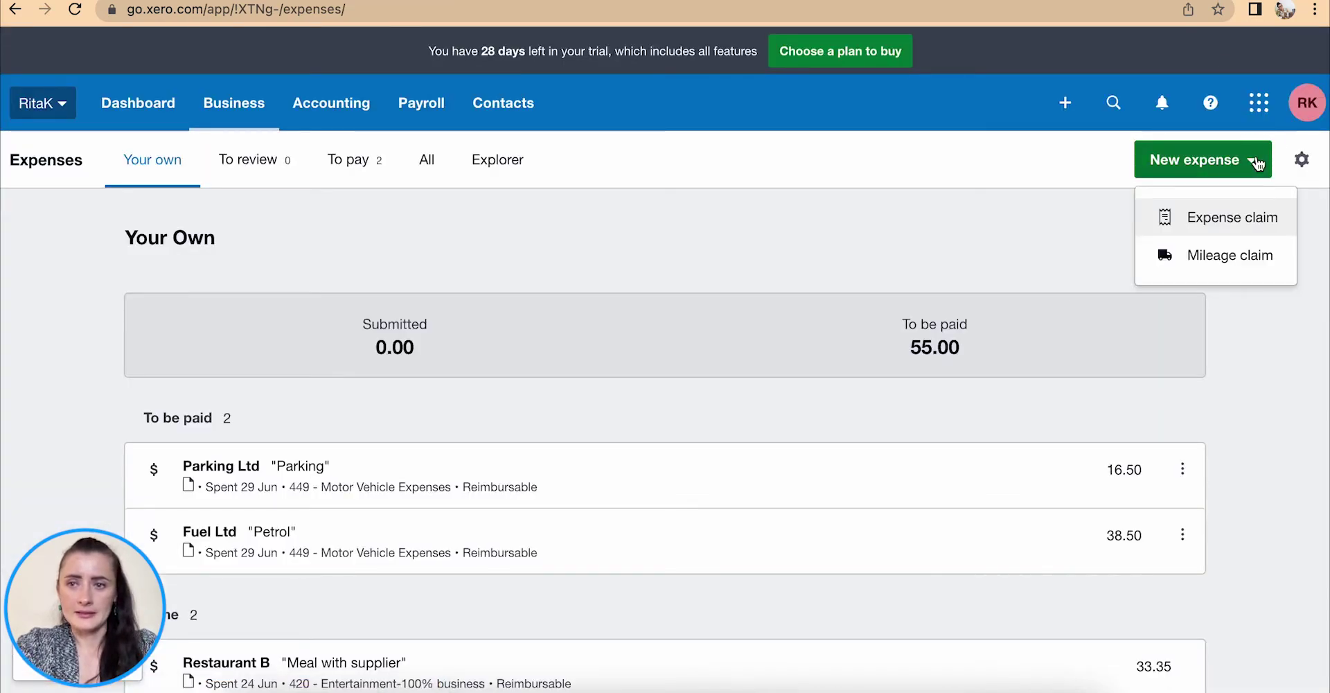
pyautogui.click(1227, 217)
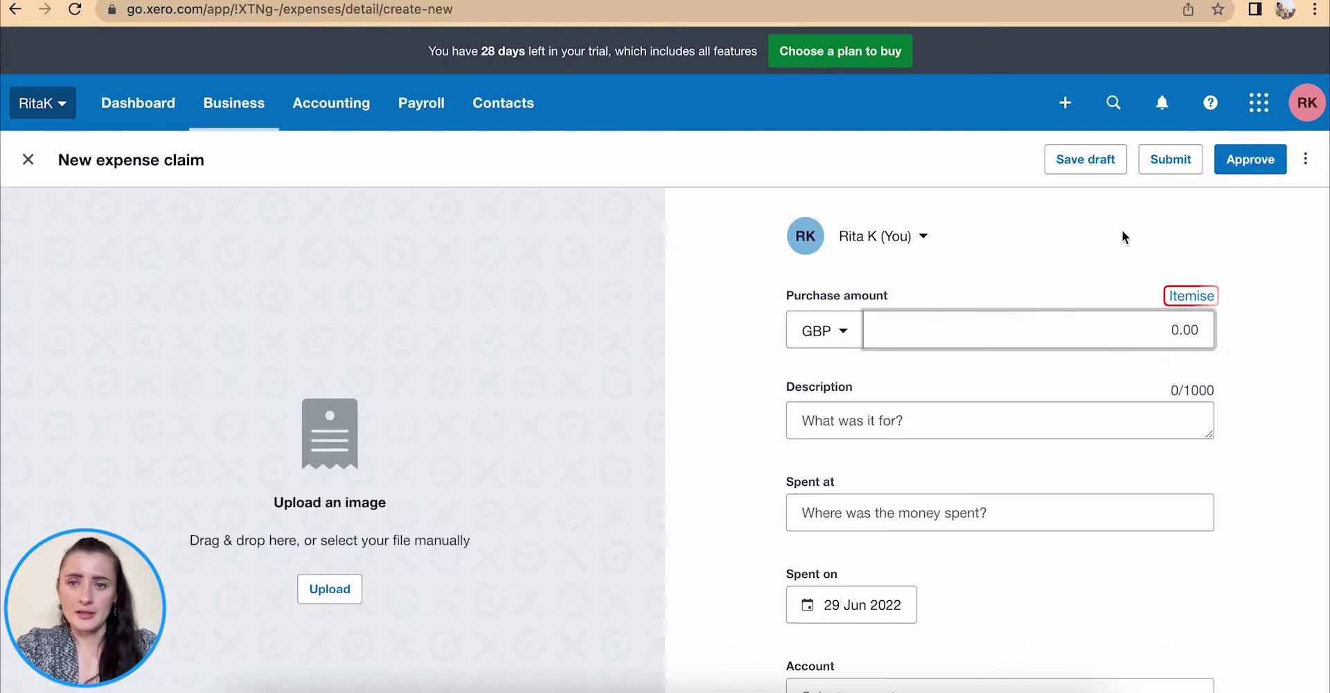
pyautogui.click(1185, 298)
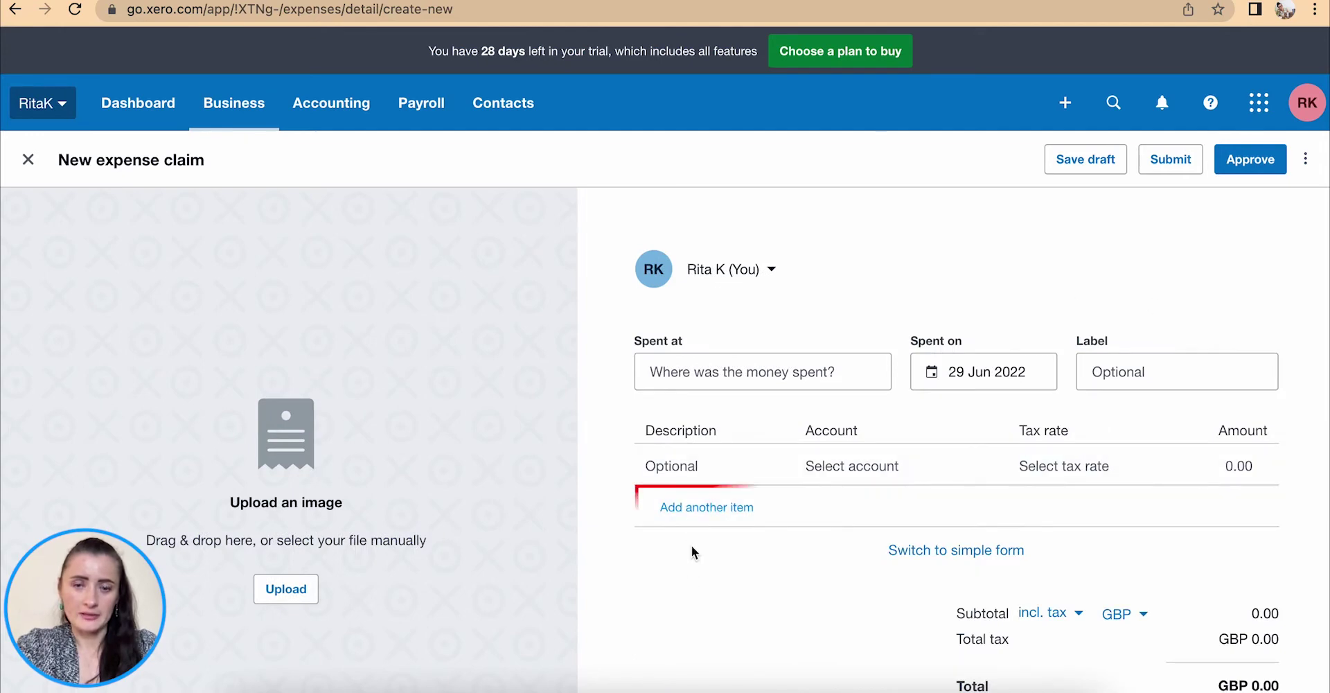
pyautogui.click(278, 590)
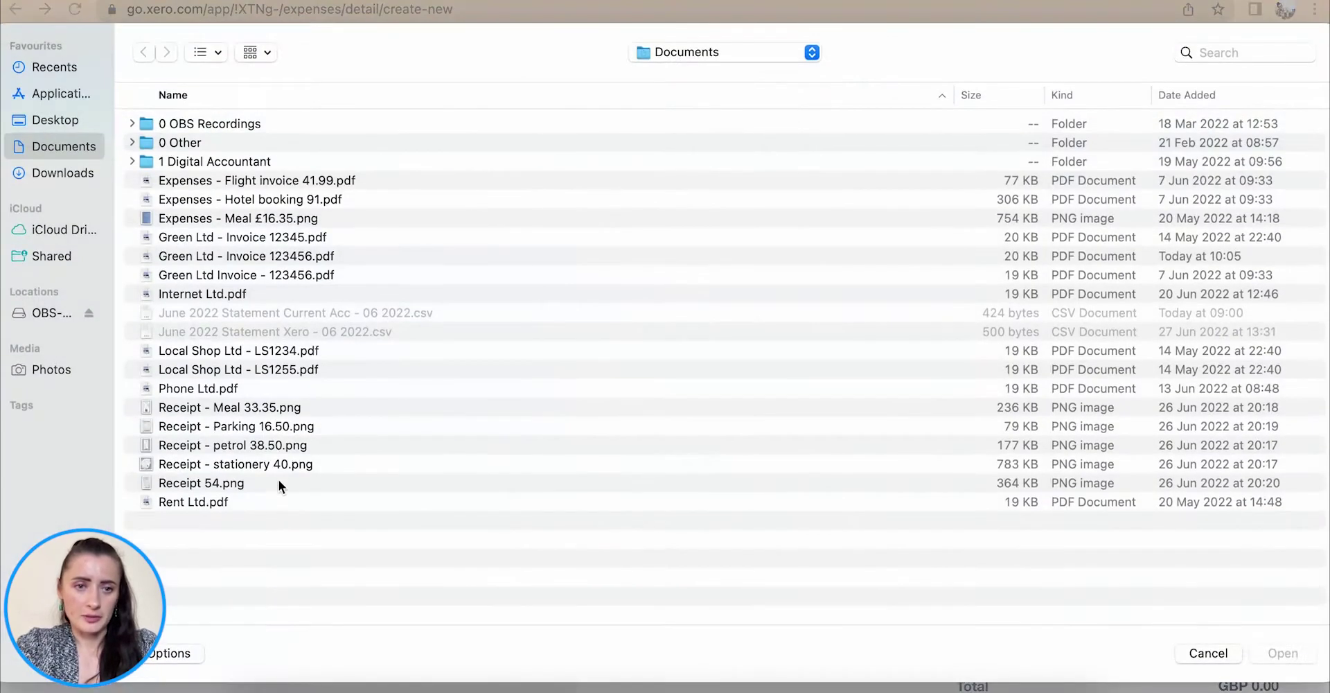
pyautogui.click(272, 468)
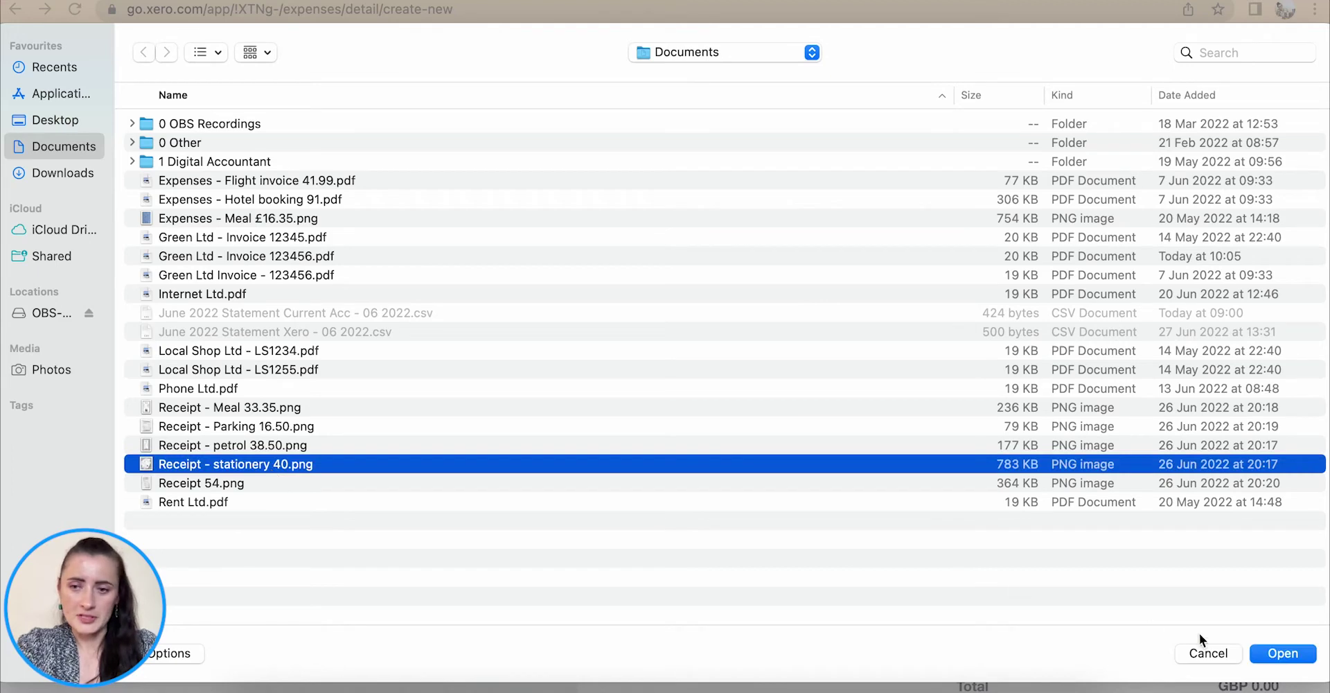
pyautogui.click(1278, 651)
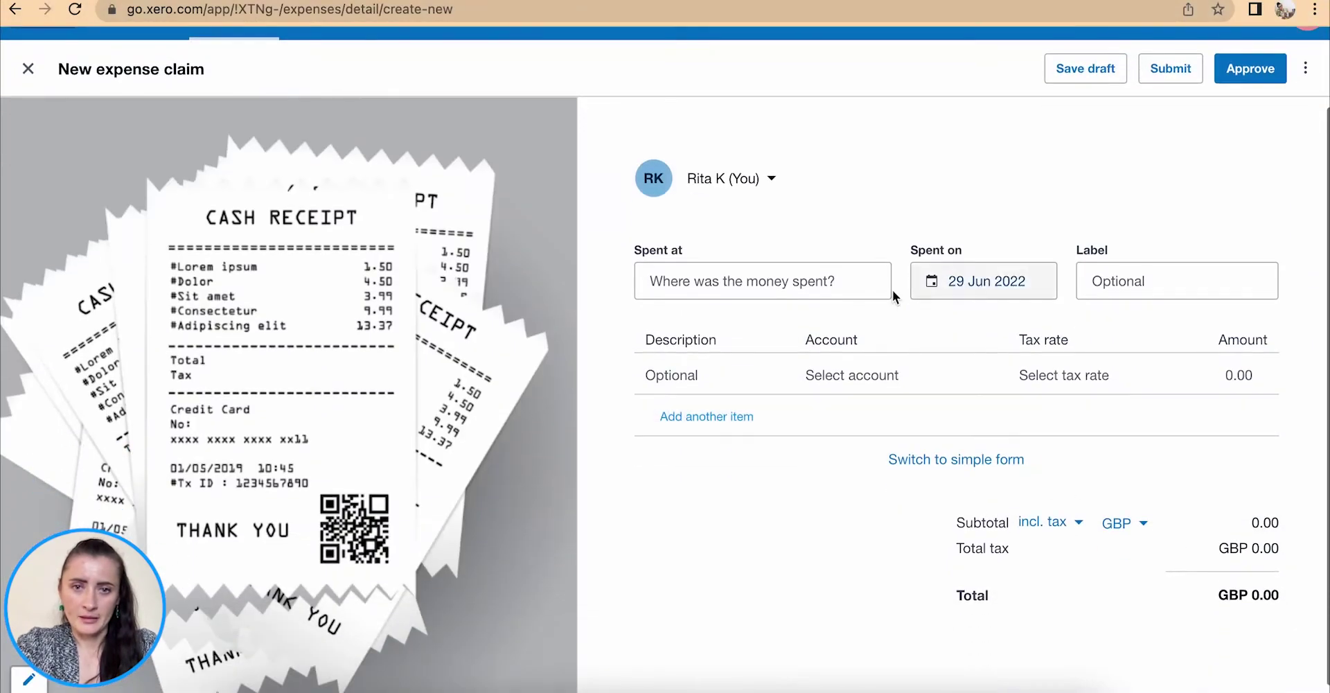
# Set the claim's spent at to Paper Ltd and spent-on date to 28 Jun 2022
pyautogui.click(767, 277)
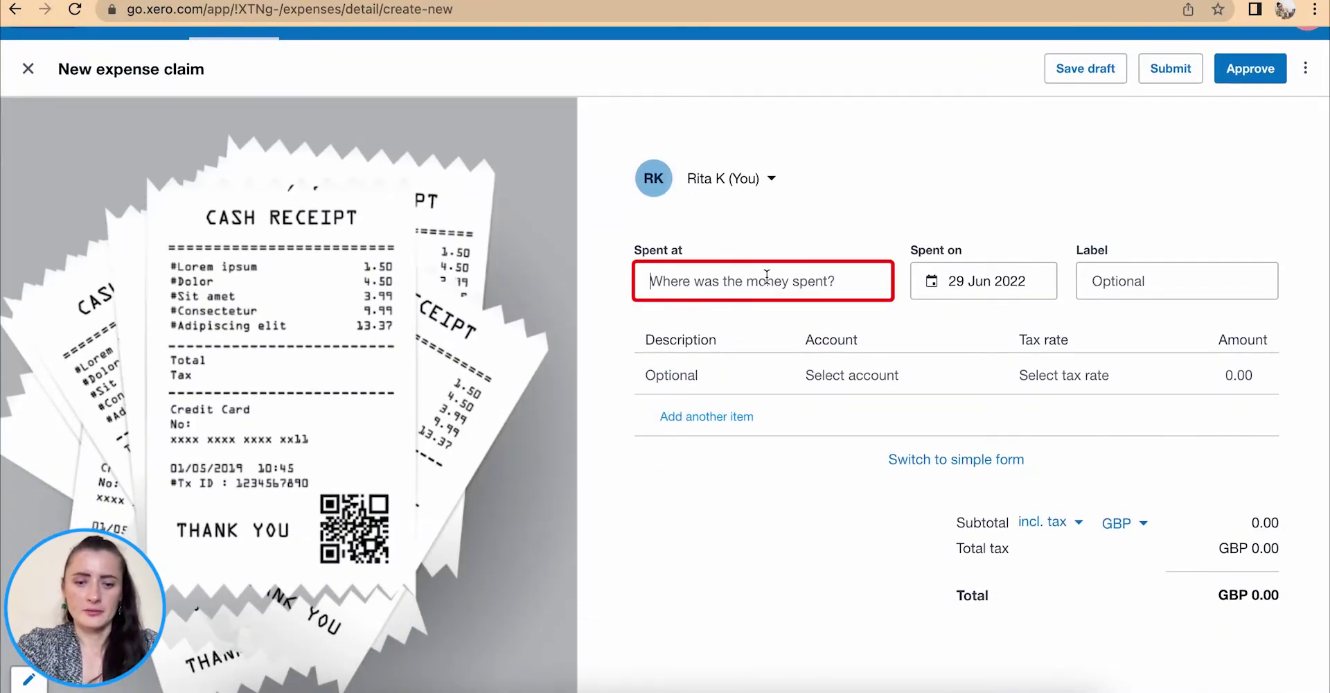
pyautogui.write('Paper Ltd')
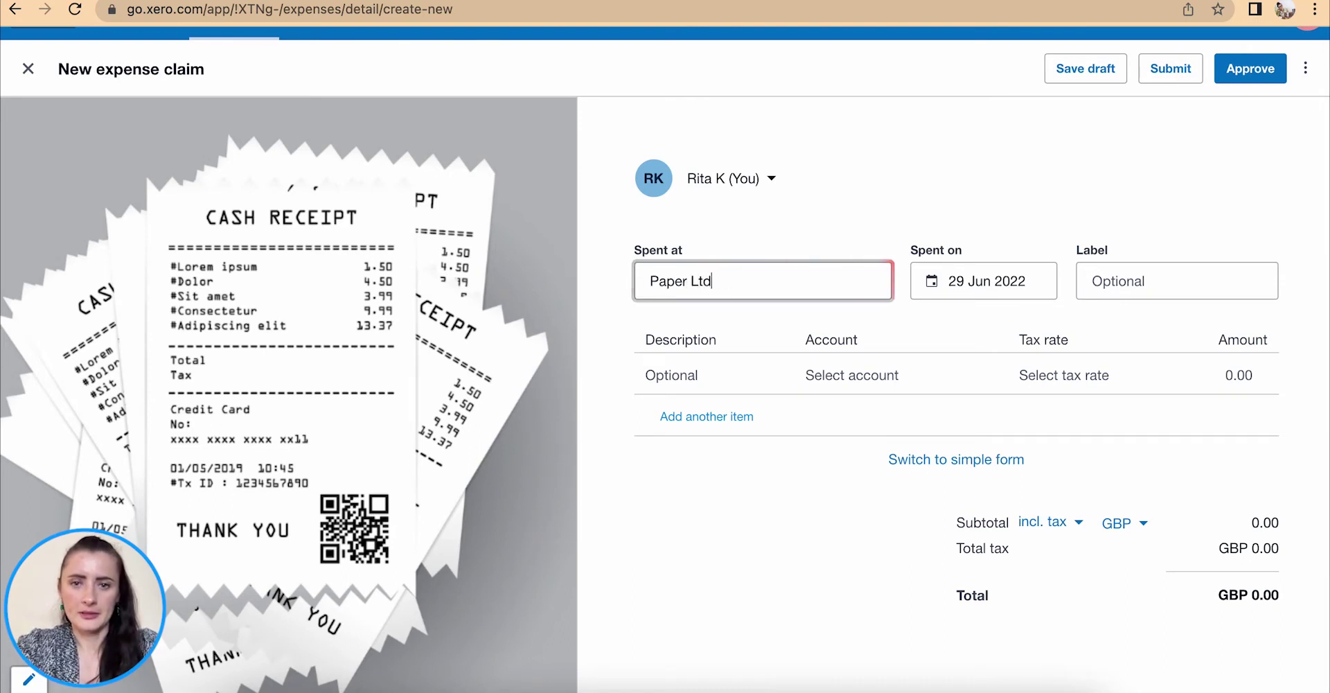
pyautogui.click(970, 281)
pyautogui.click(1013, 579)
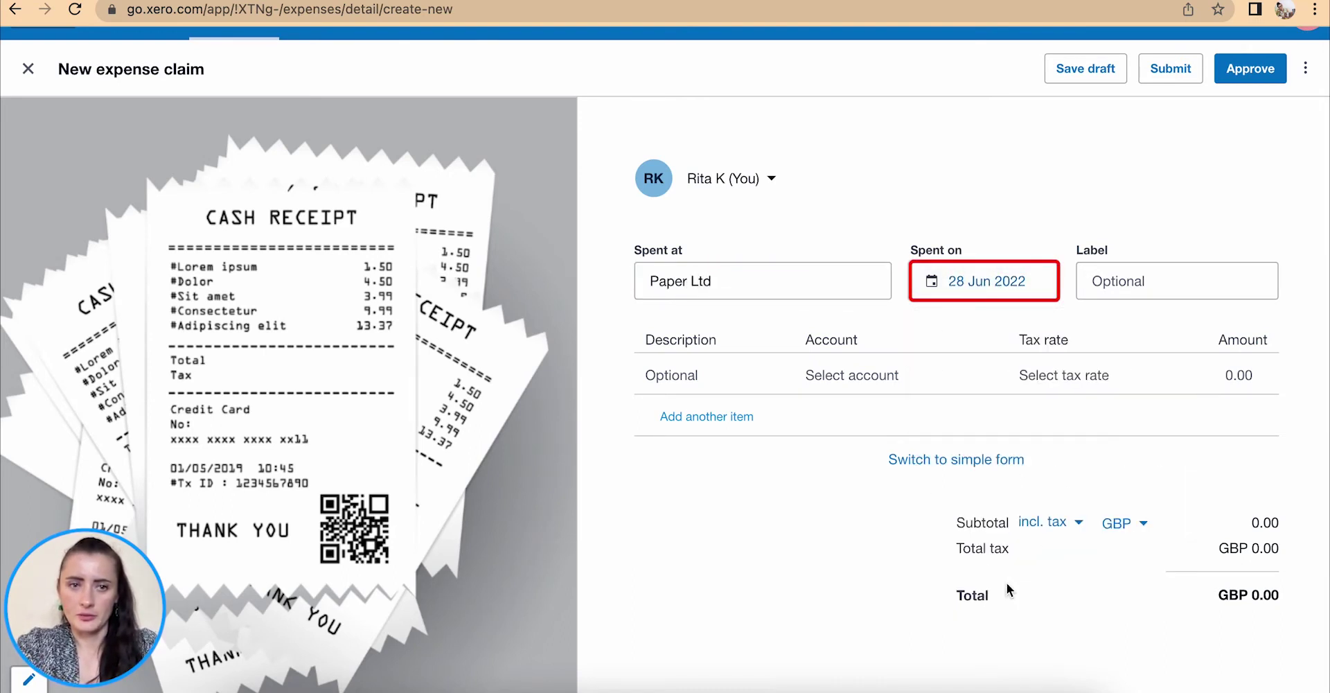
pyautogui.click(1109, 281)
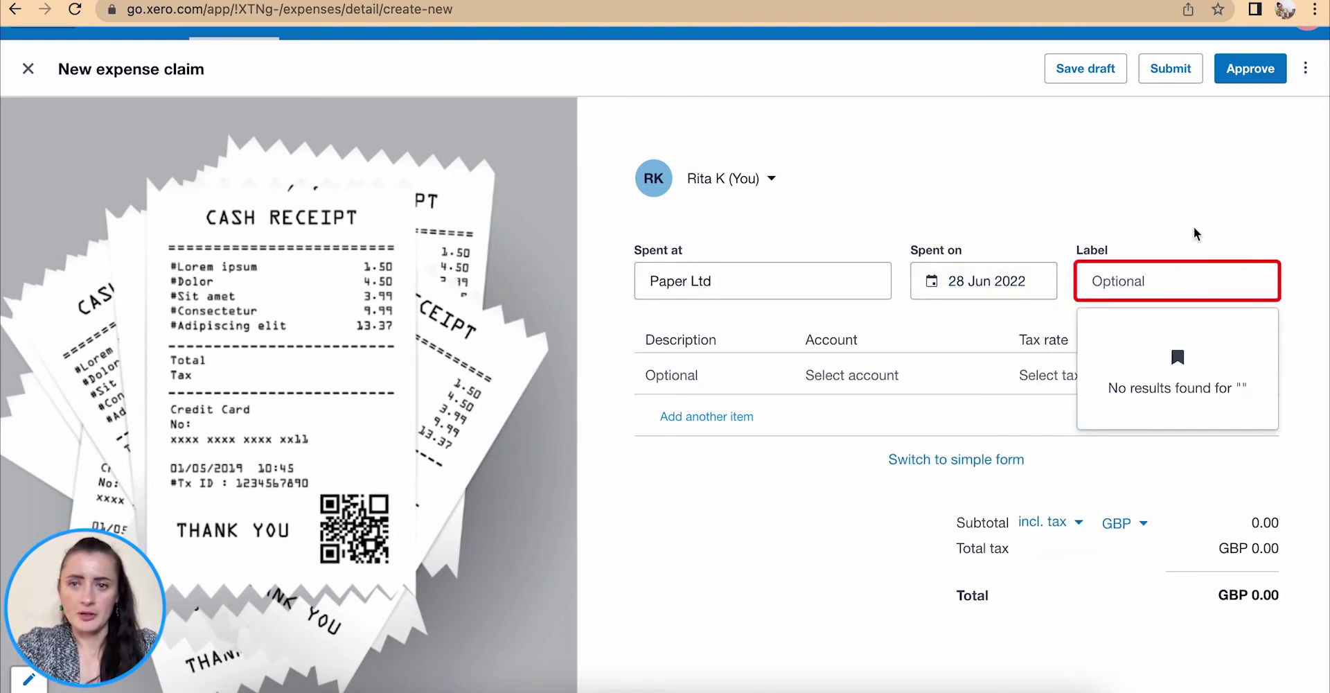
pyautogui.click(673, 373)
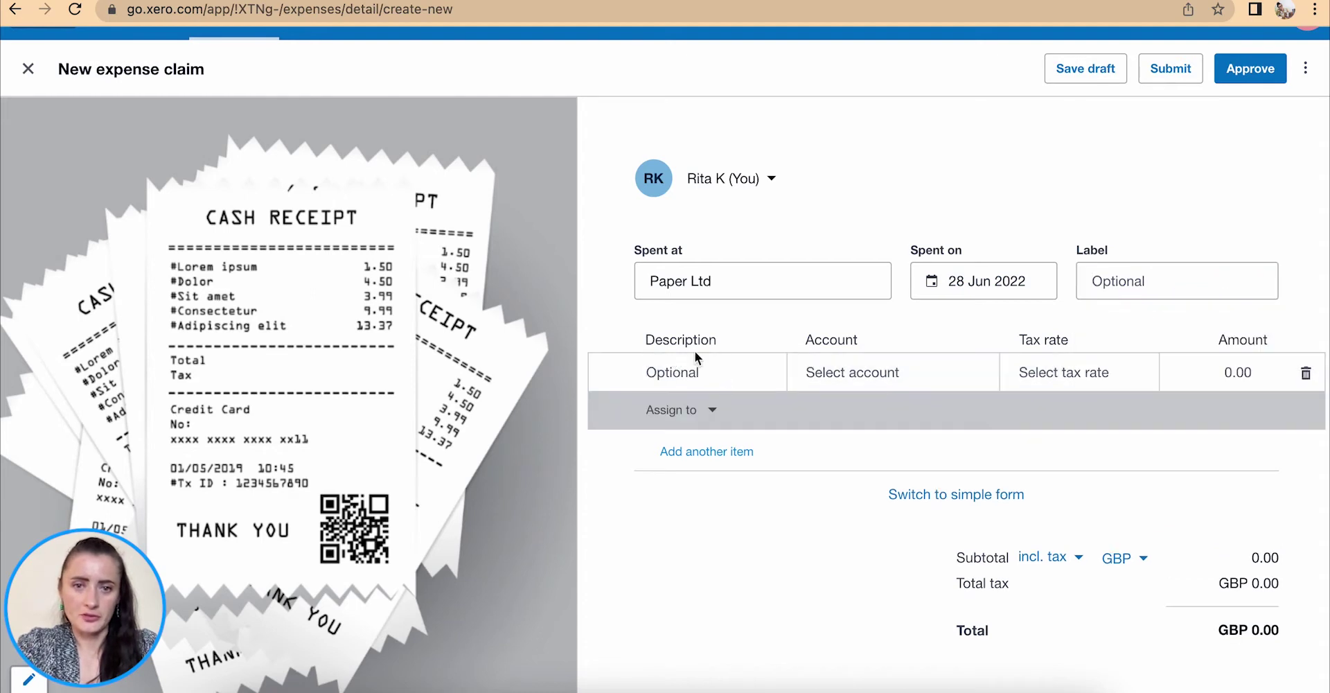
# Add a Paper line of 13.37 under 429 - General Expenses, then a blank second line
pyautogui.click(680, 373)
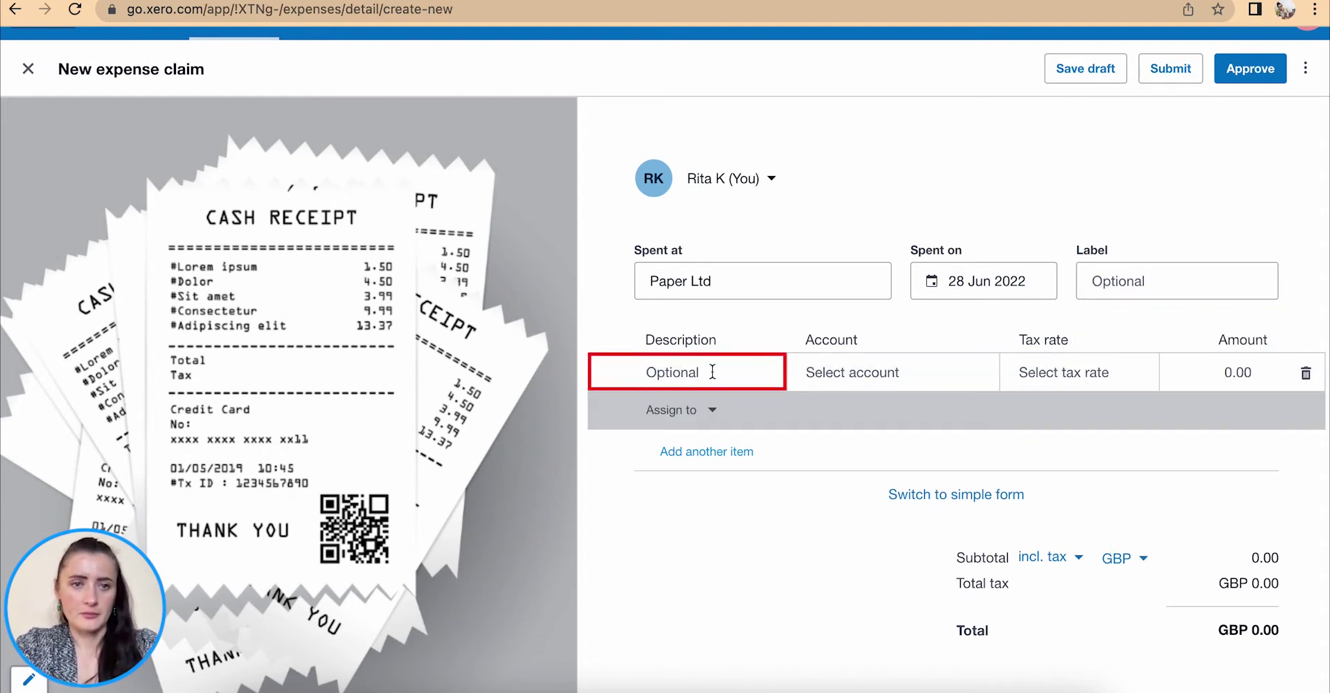
pyautogui.write('Paper')
pyautogui.click(885, 373)
pyautogui.scroll(-1, 901, 291)
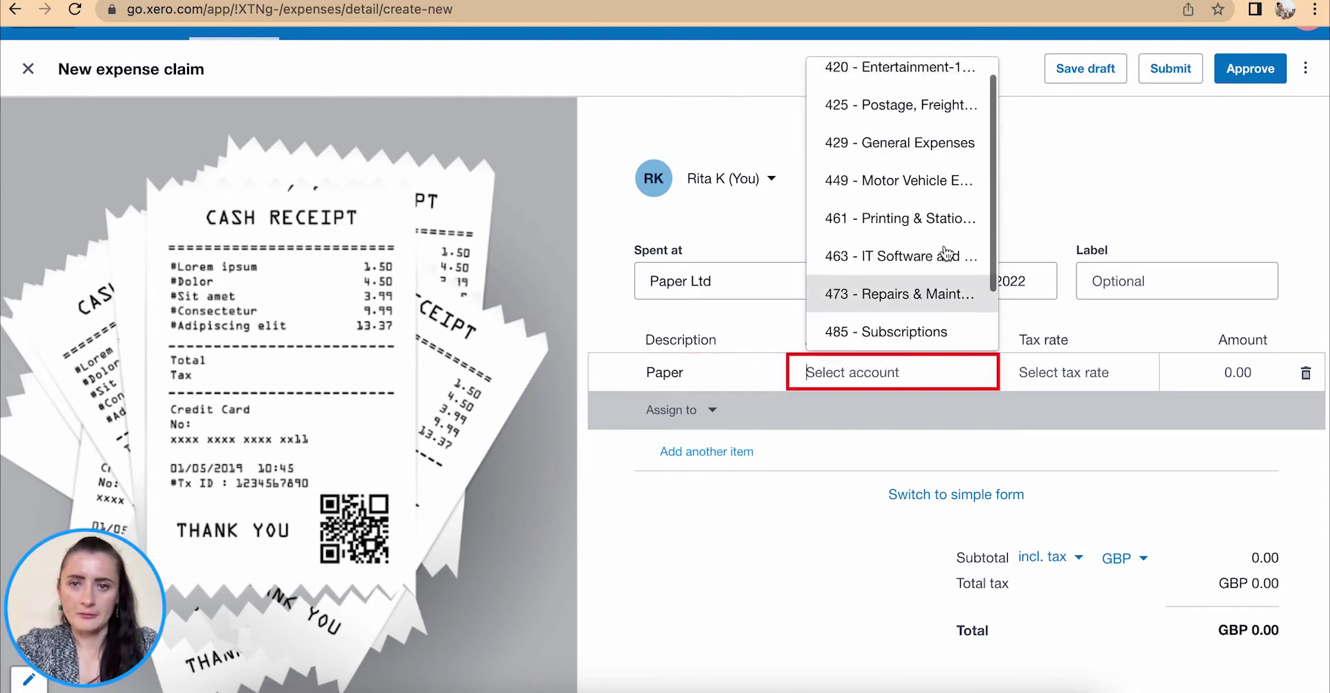
pyautogui.click(941, 151)
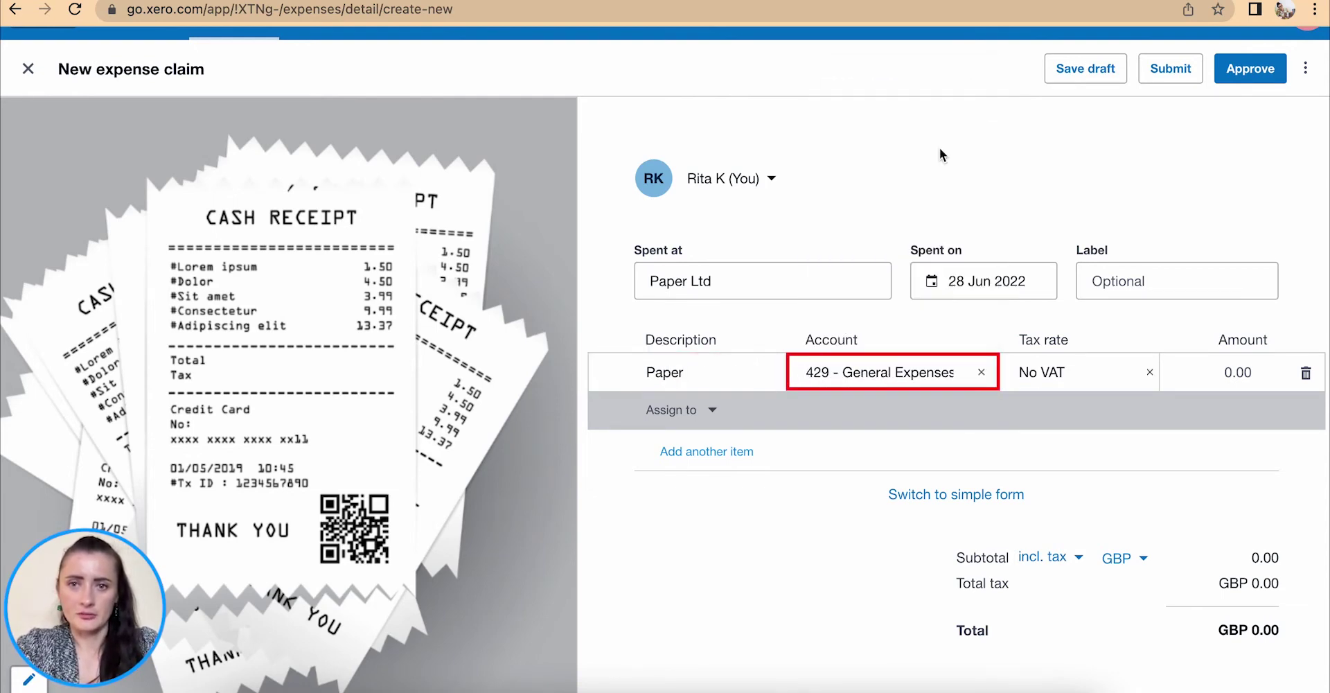
pyautogui.click(1228, 371)
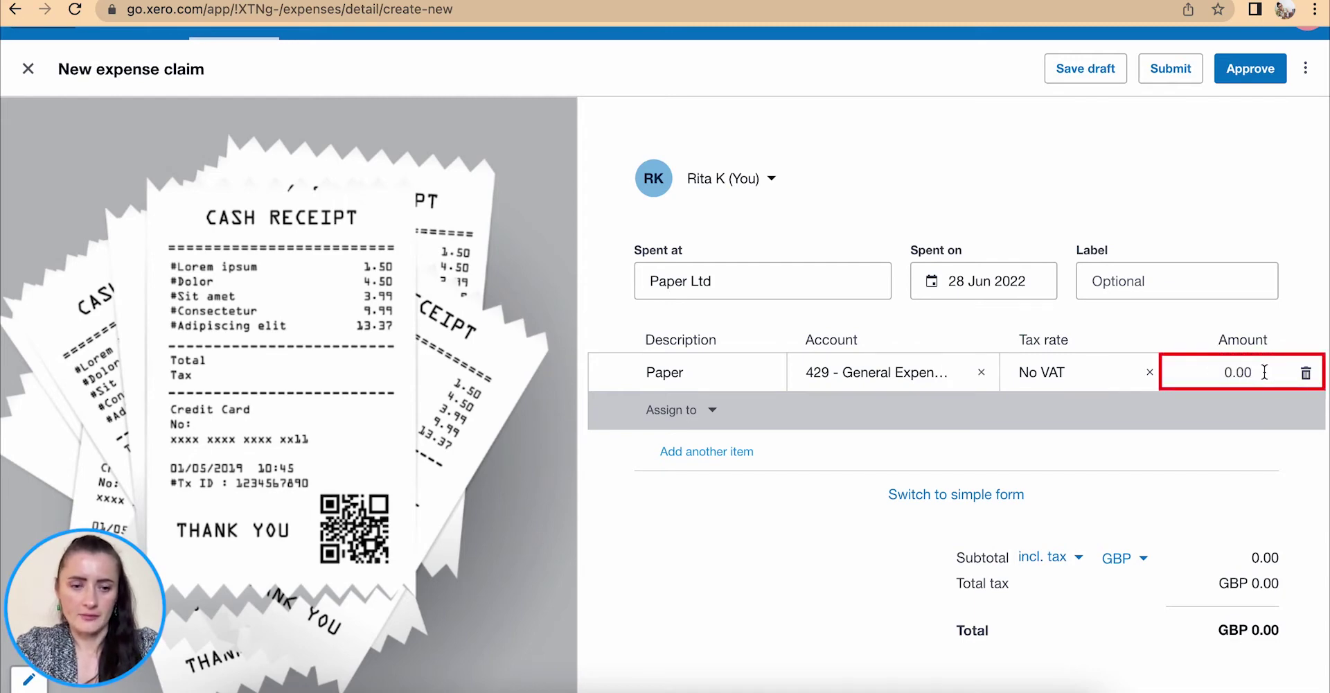
pyautogui.write('13.37')
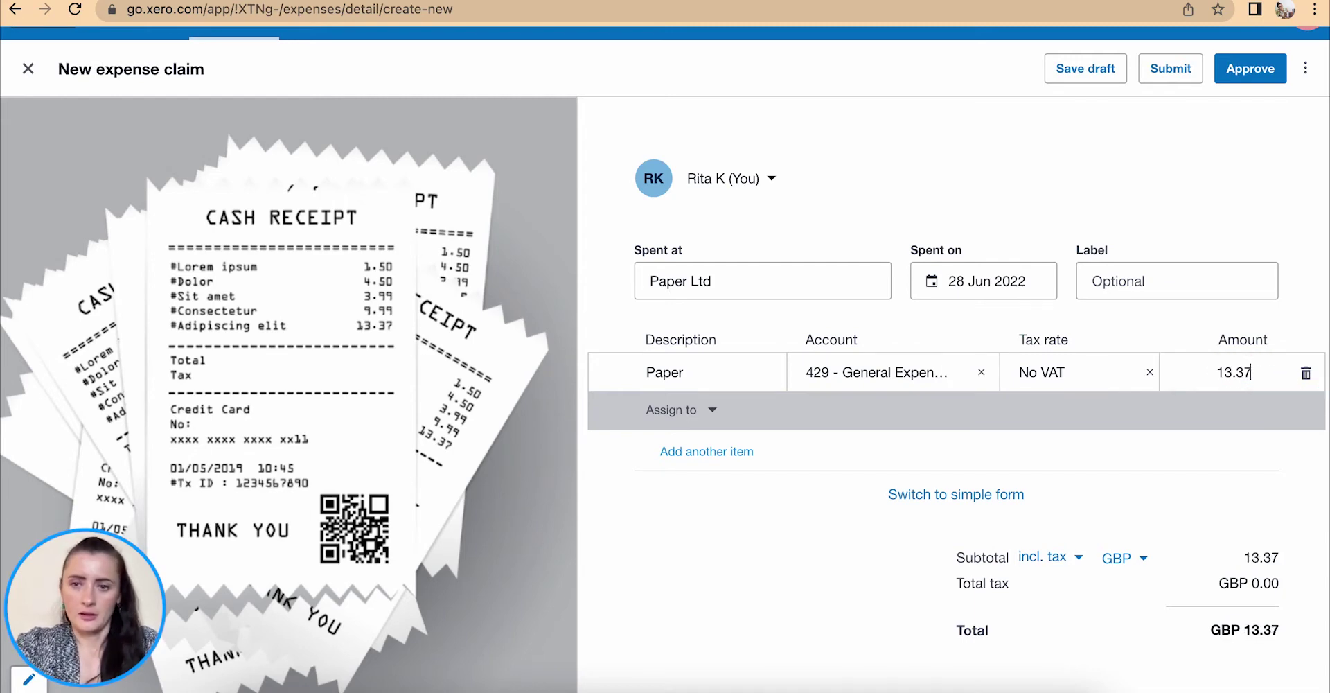
pyautogui.click(693, 451)
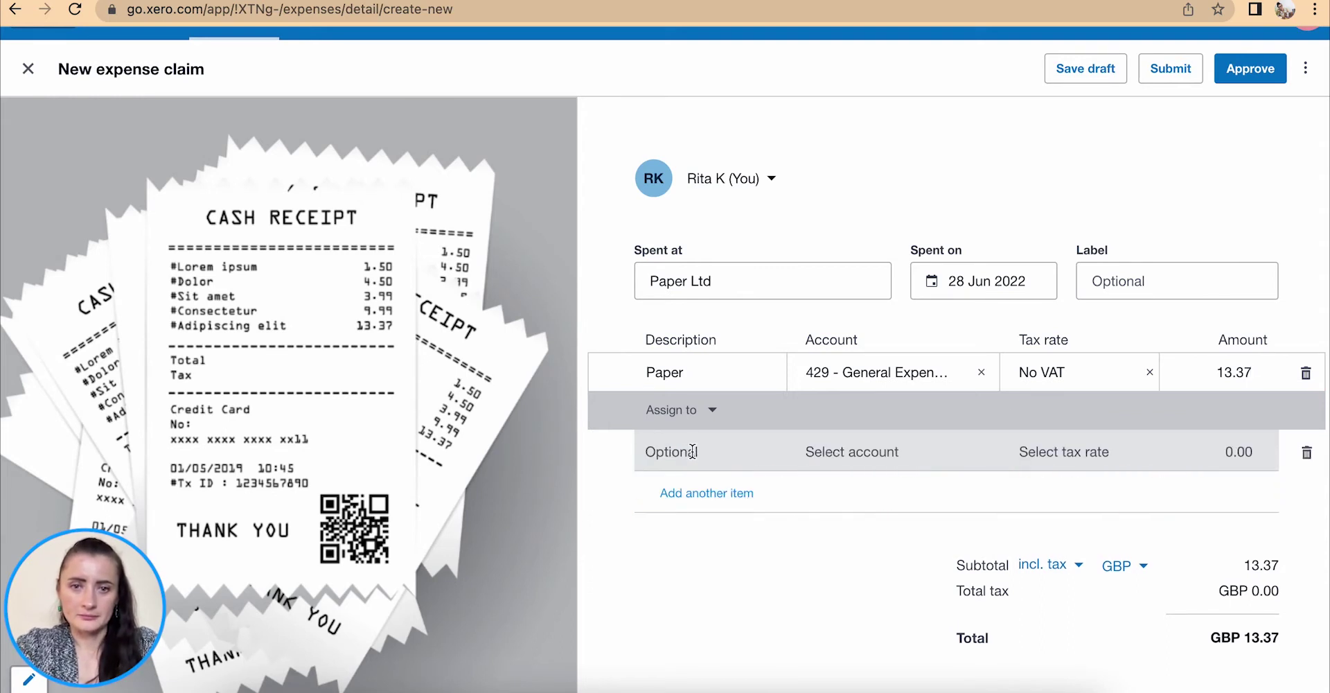
# Add a Notepads line of 9.99 under 429 - General Expenses, totalling GBP 23.36
pyautogui.click(676, 408)
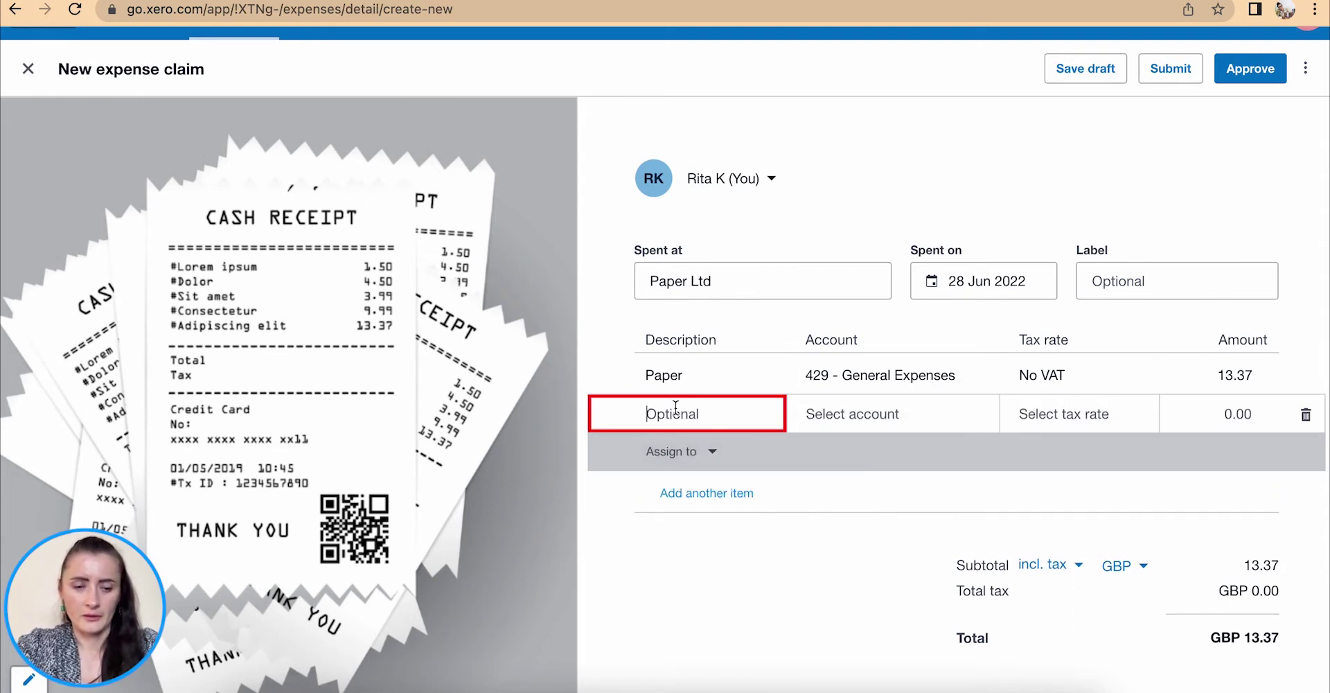
pyautogui.write('Notepads')
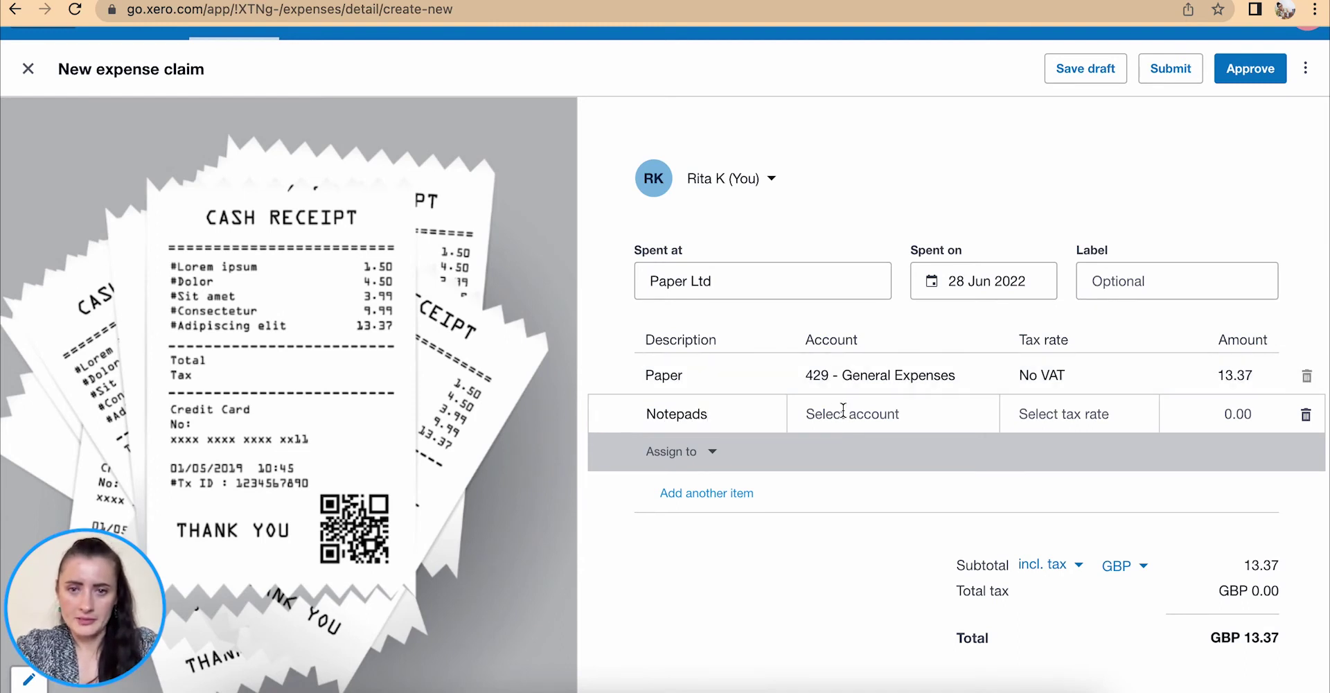
pyautogui.click(842, 413)
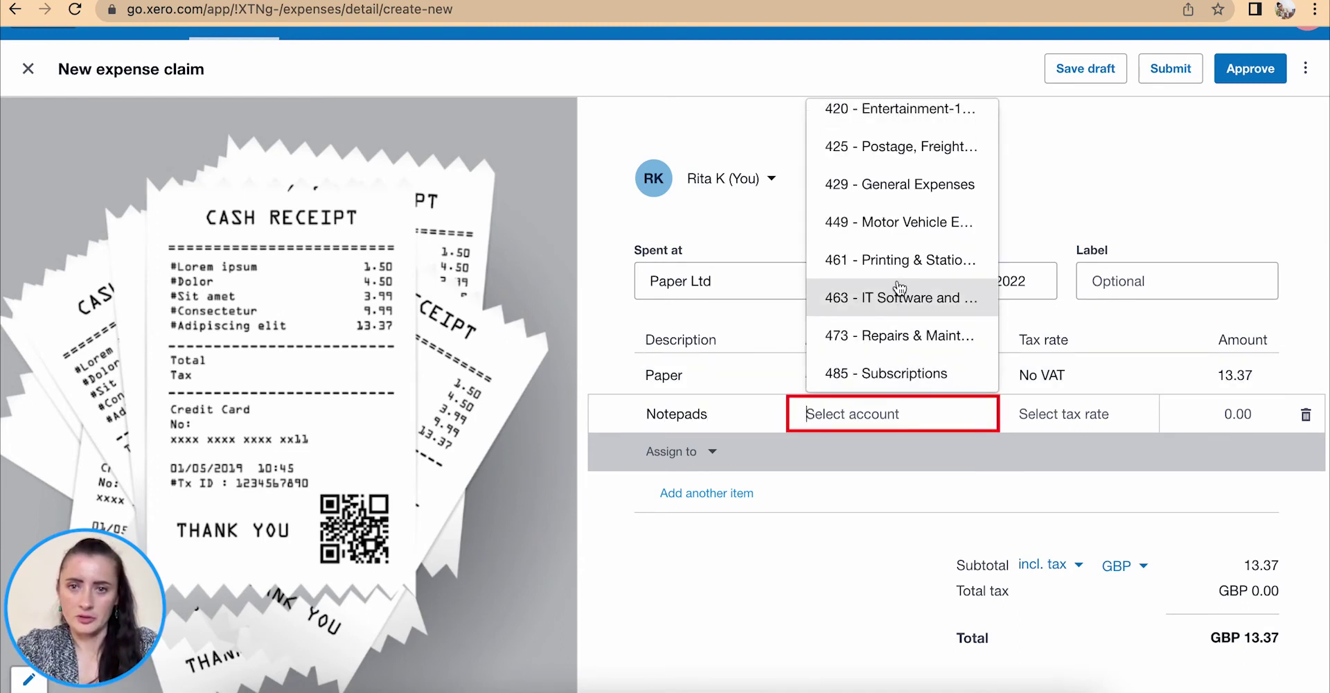
pyautogui.click(893, 186)
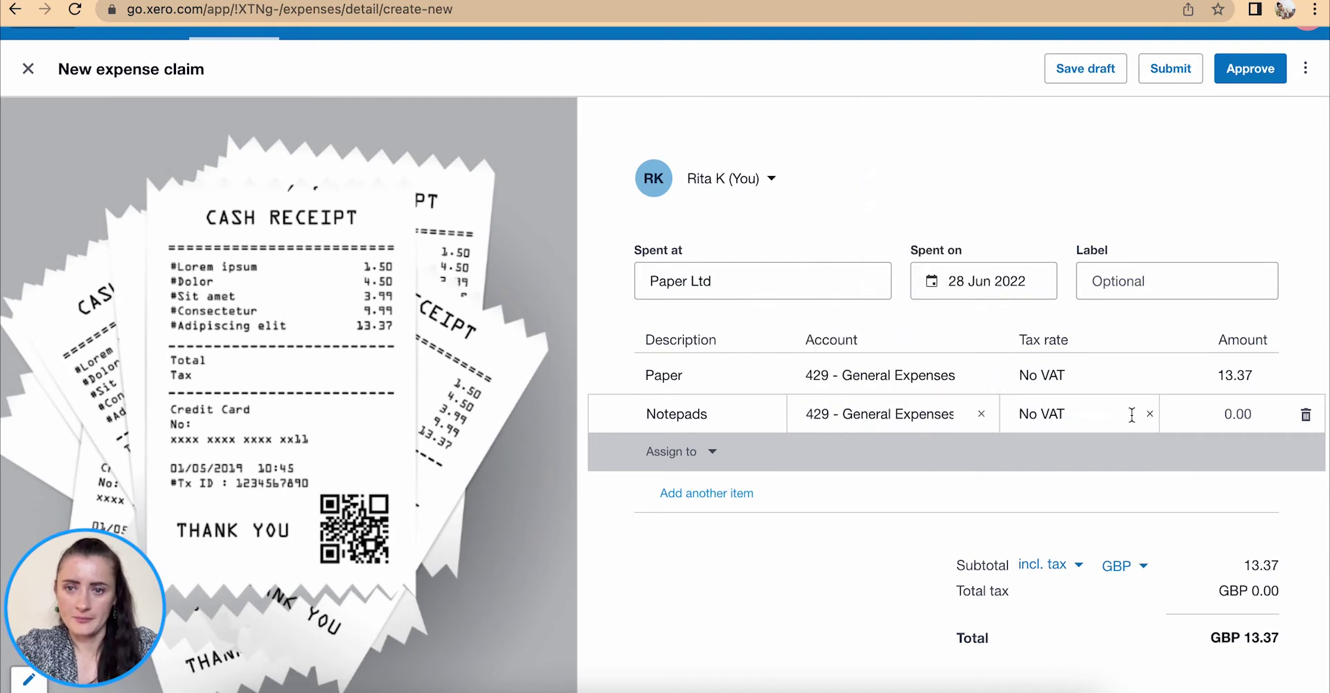
pyautogui.click(1203, 415)
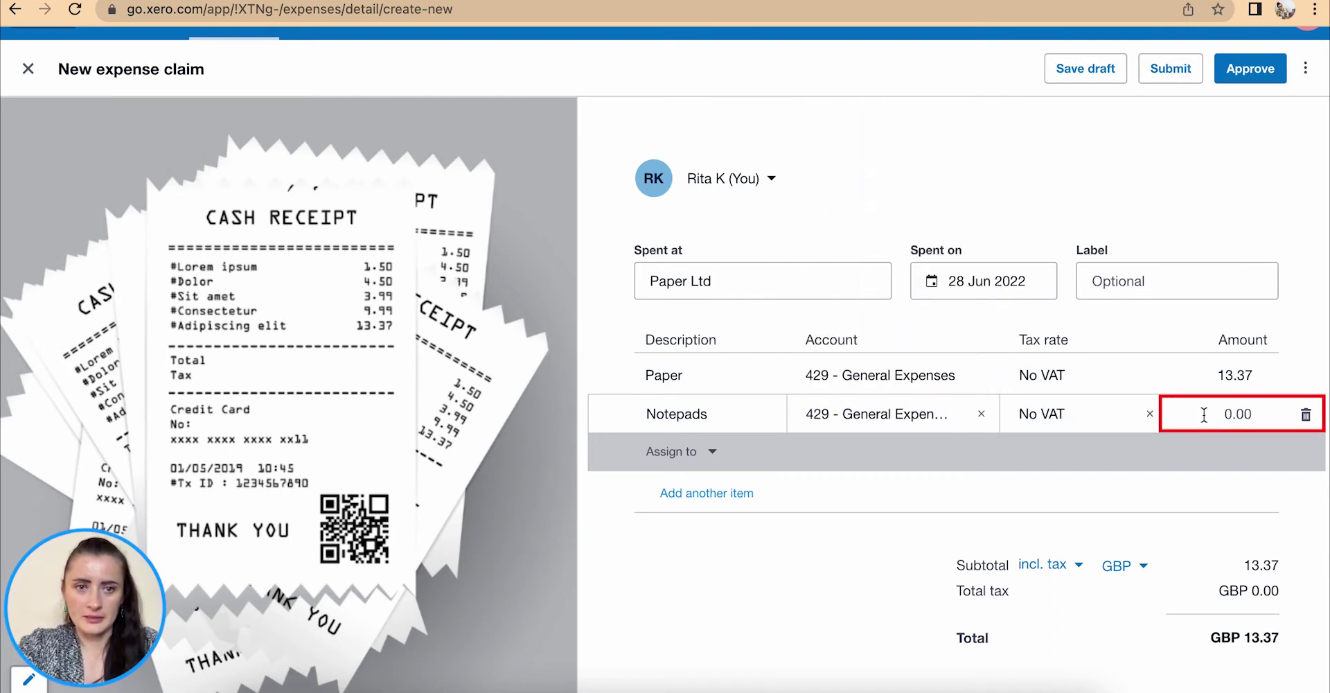
pyautogui.write('9.99')
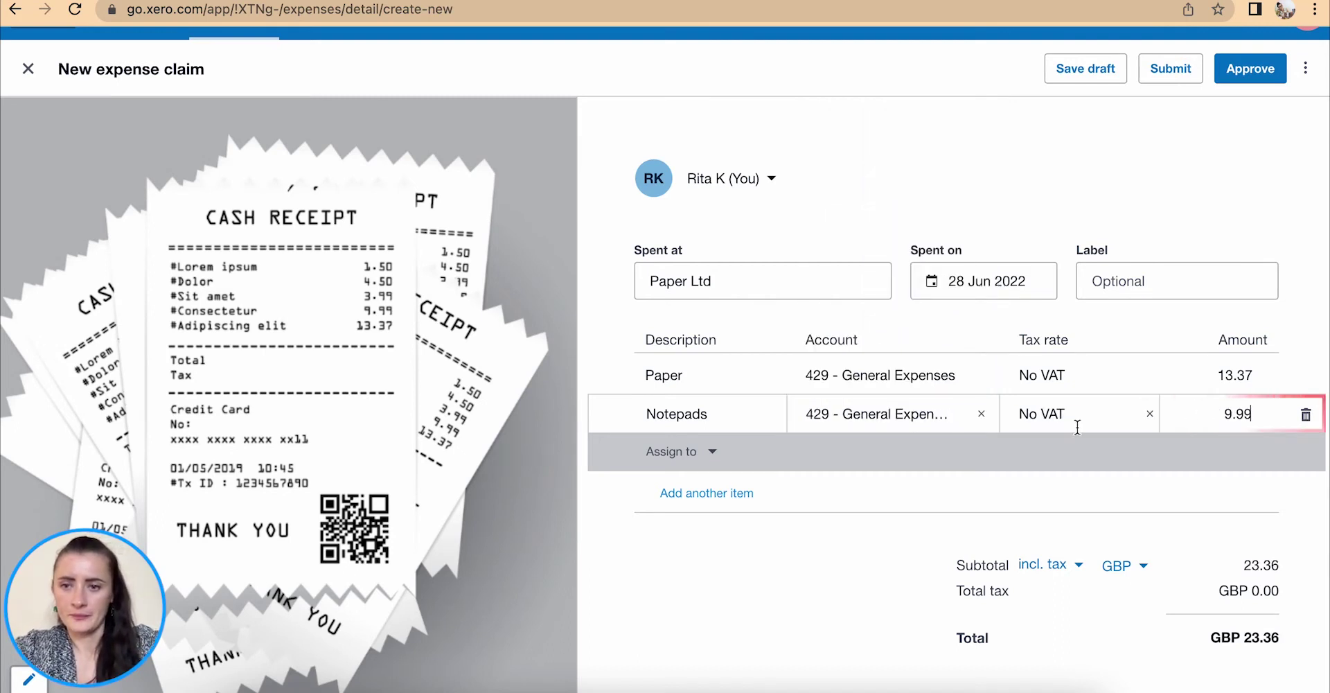
pyautogui.click(707, 492)
# Add a Postmarks line of 4.5 under 425 Postage
pyautogui.click(706, 480)
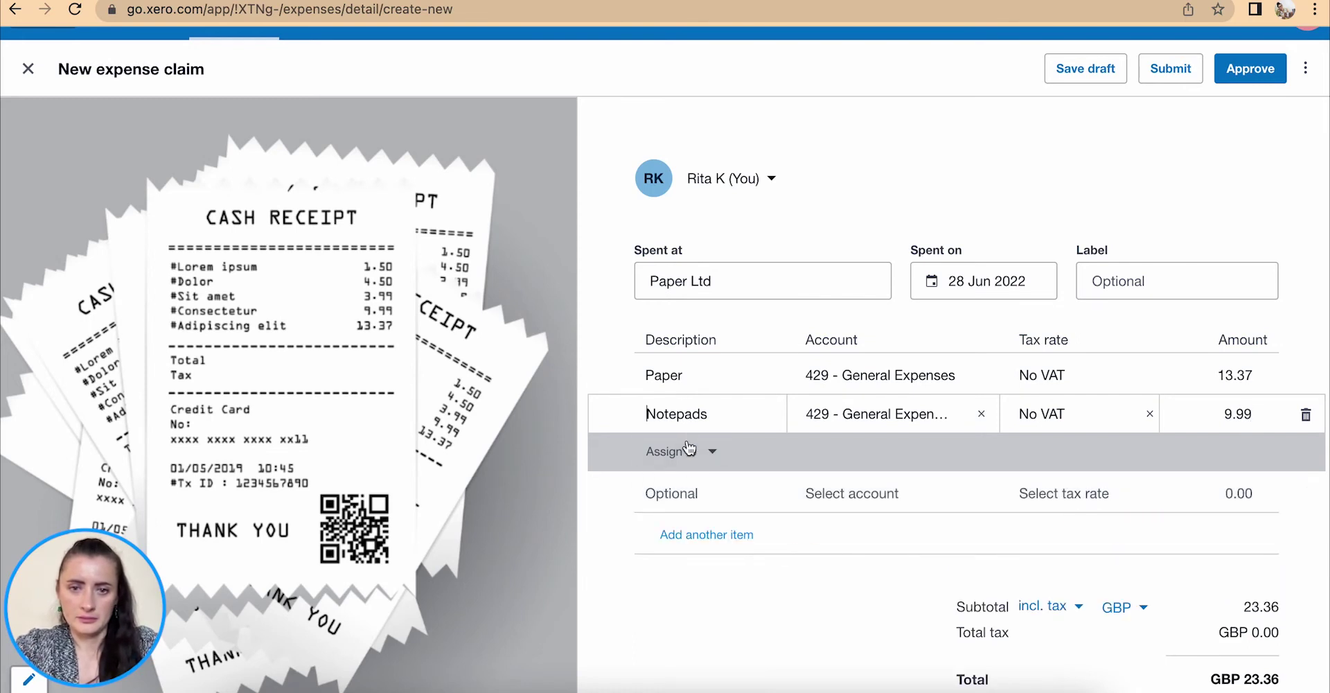
pyautogui.write('Postmarks')
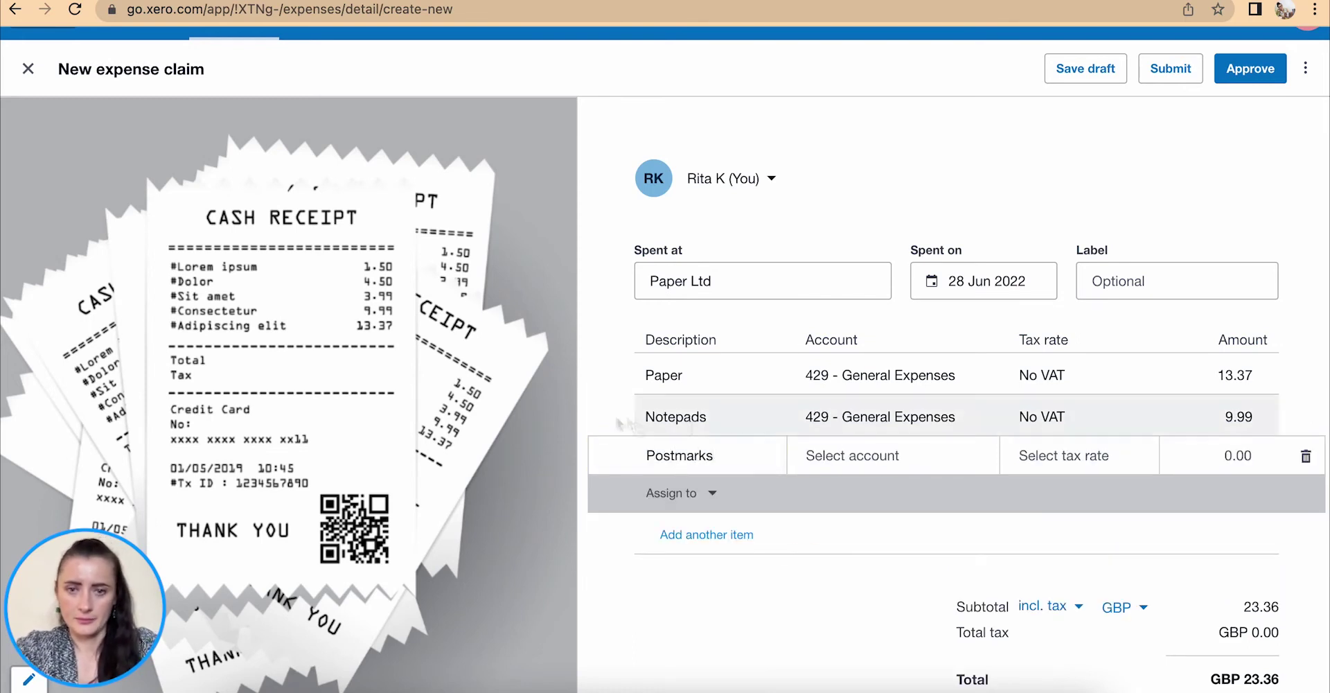
pyautogui.click(1221, 459)
pyautogui.write('4.5')
pyautogui.press('Tab')
pyautogui.press('Return')
# Add Pens (3.99) and Pen - red (1.5) lines, bringing the claim to GBP 33.35
pyautogui.write('Pens')
pyautogui.press('Tab')
pyautogui.press('Tab')
pyautogui.press('Tab')
pyautogui.write('3.99')
pyautogui.press('Tab')
pyautogui.press('Return')
pyautogui.write('Pen - red')
pyautogui.press('Tab')
pyautogui.press('Tab')
pyautogui.press('Tab')
pyautogui.write('1.5')
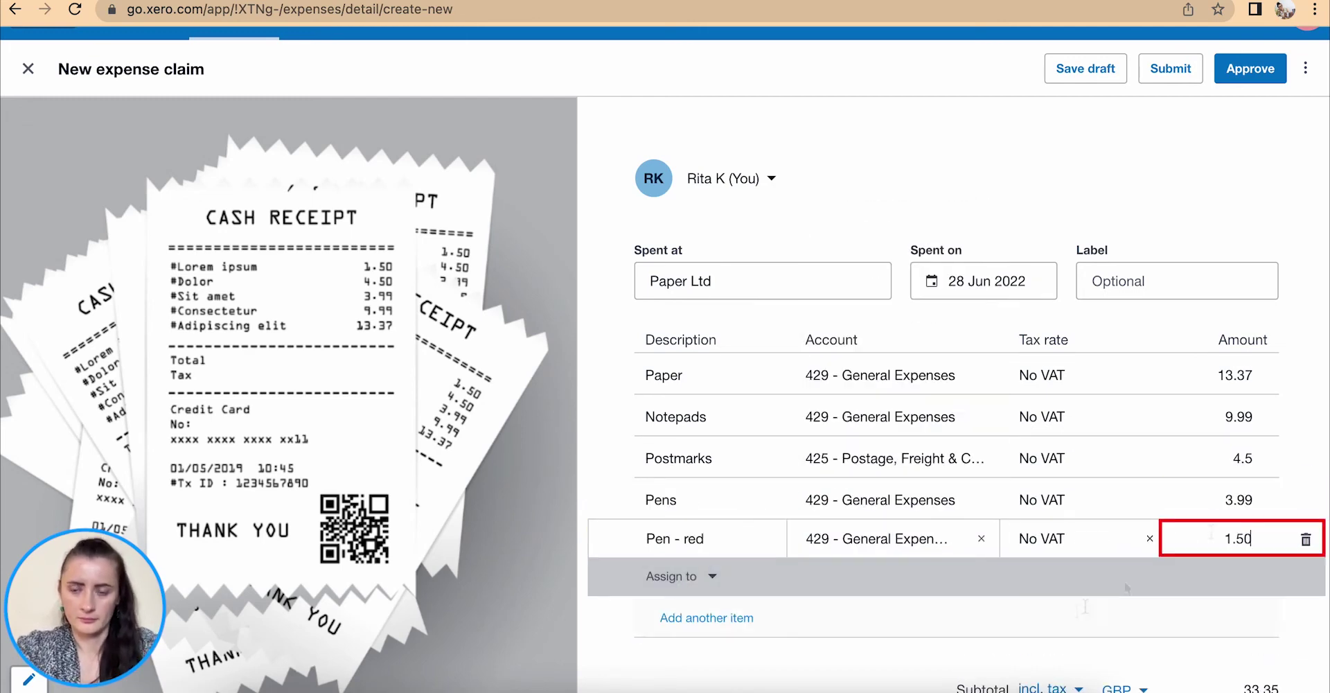
pyautogui.scroll(-2, 763, 666)
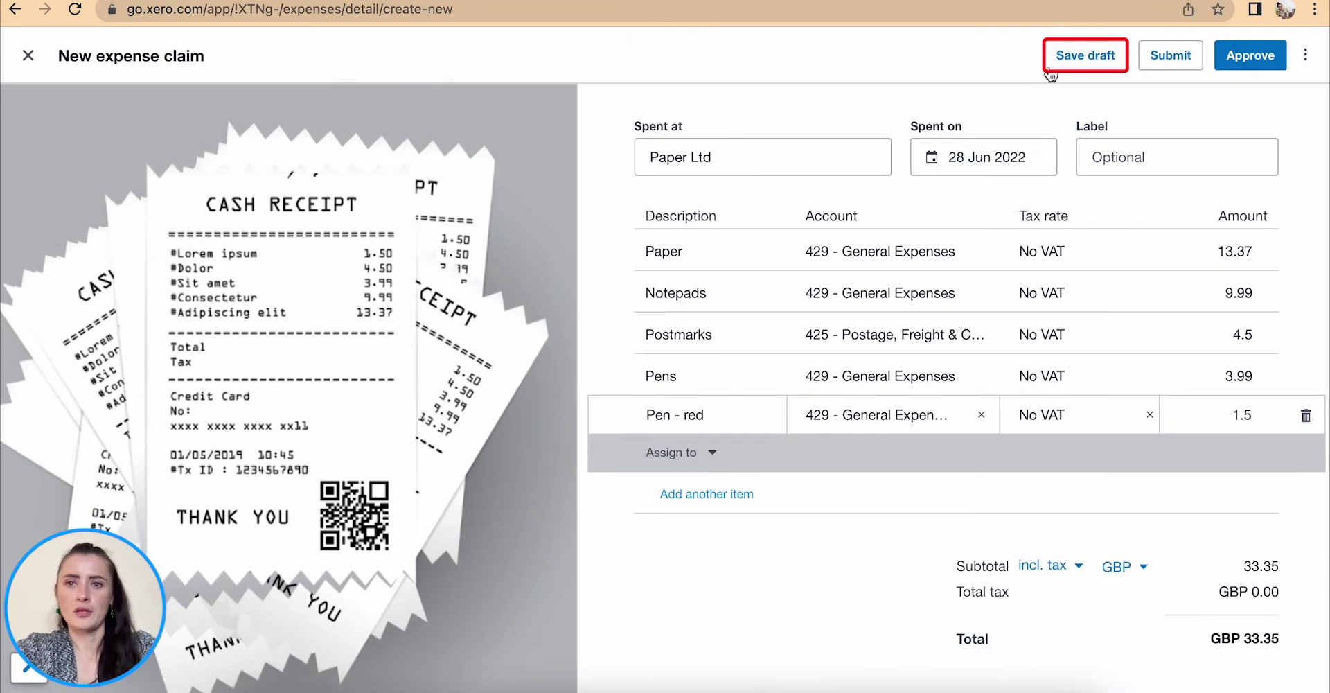
# Submit the five-item Paper Ltd claim for 33.35
pyautogui.click(1167, 63)
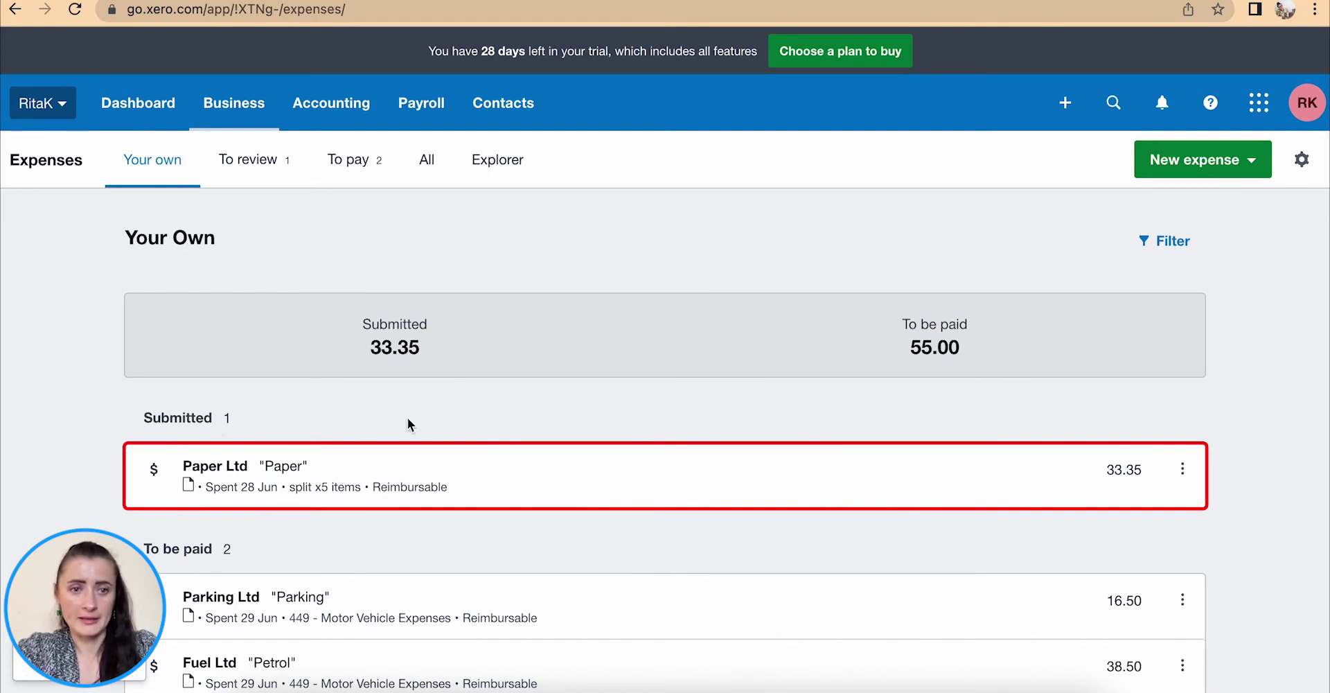
# Open the submitted Paper Ltd 33.35 claim and approve it
pyautogui.click(274, 478)
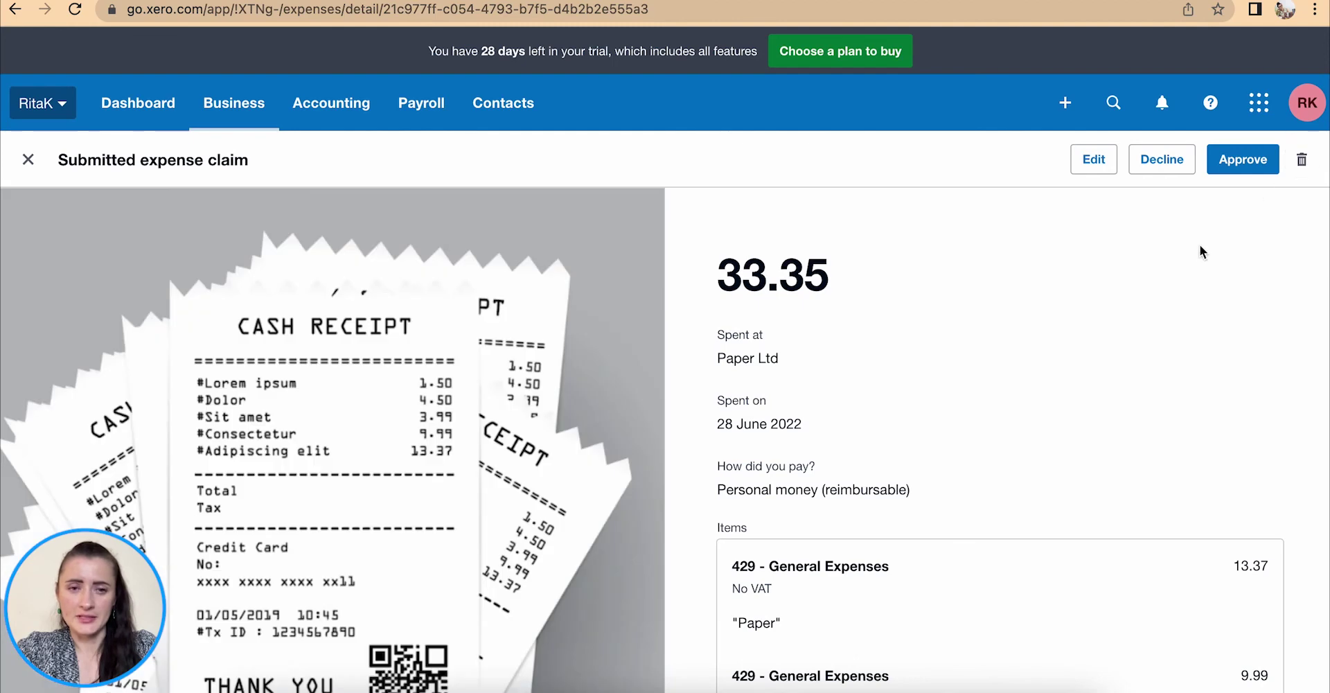
pyautogui.click(1241, 169)
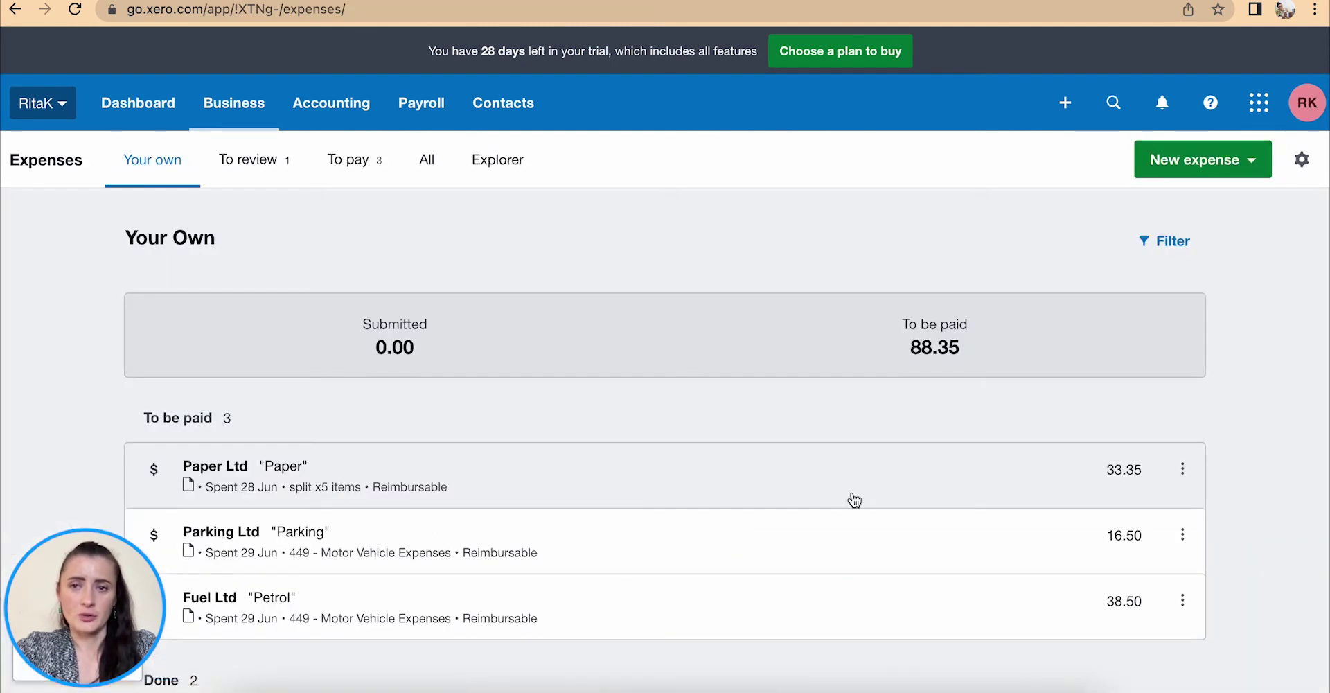